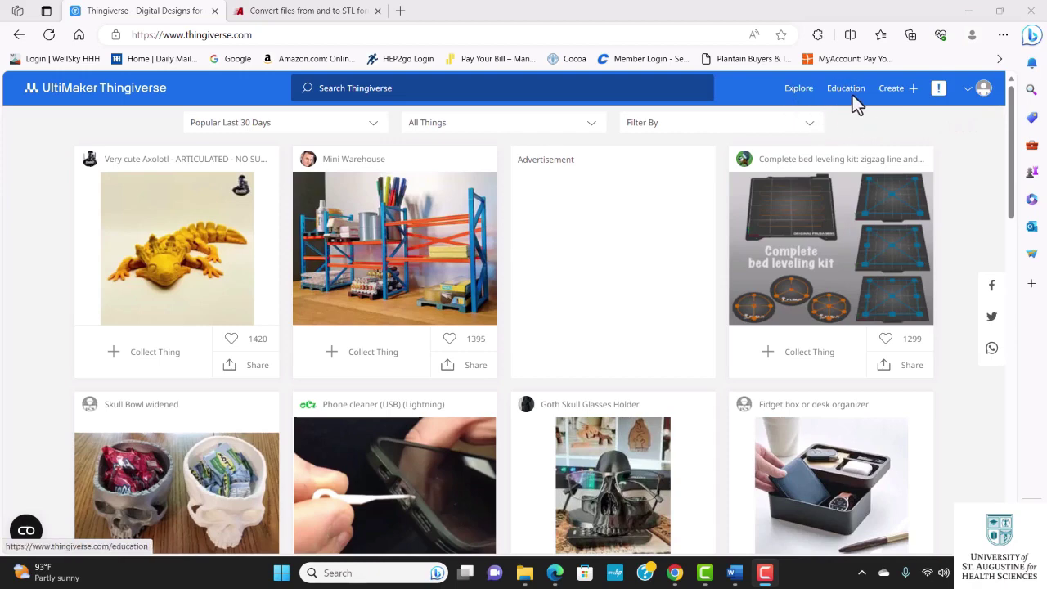
# Search Thingiverse for "plastic bottle opener" and look through the first page of results.
pyautogui.click(617, 87)
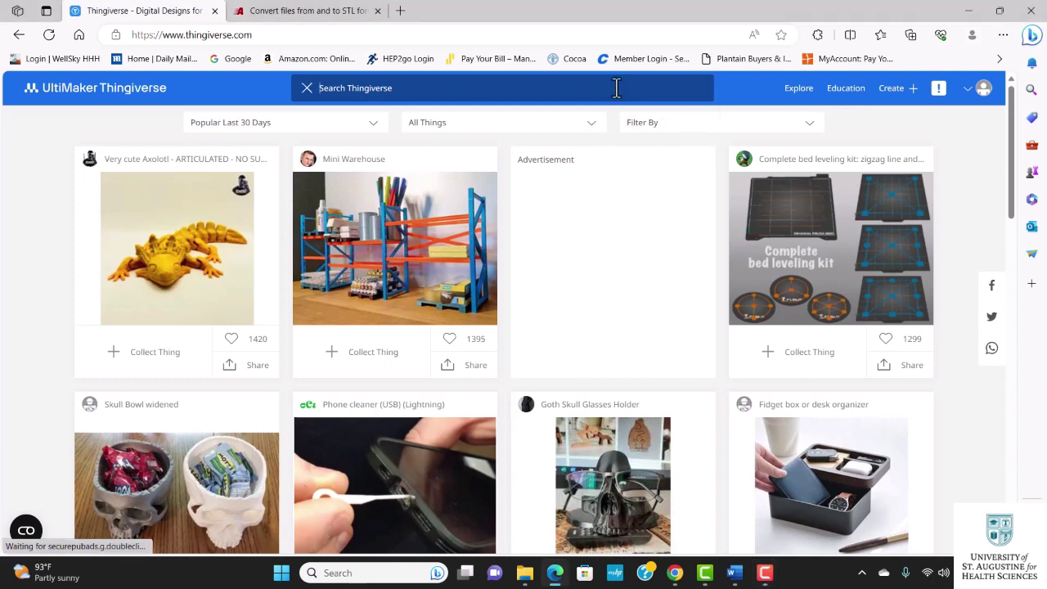
pyautogui.write('plastic bottle opener')
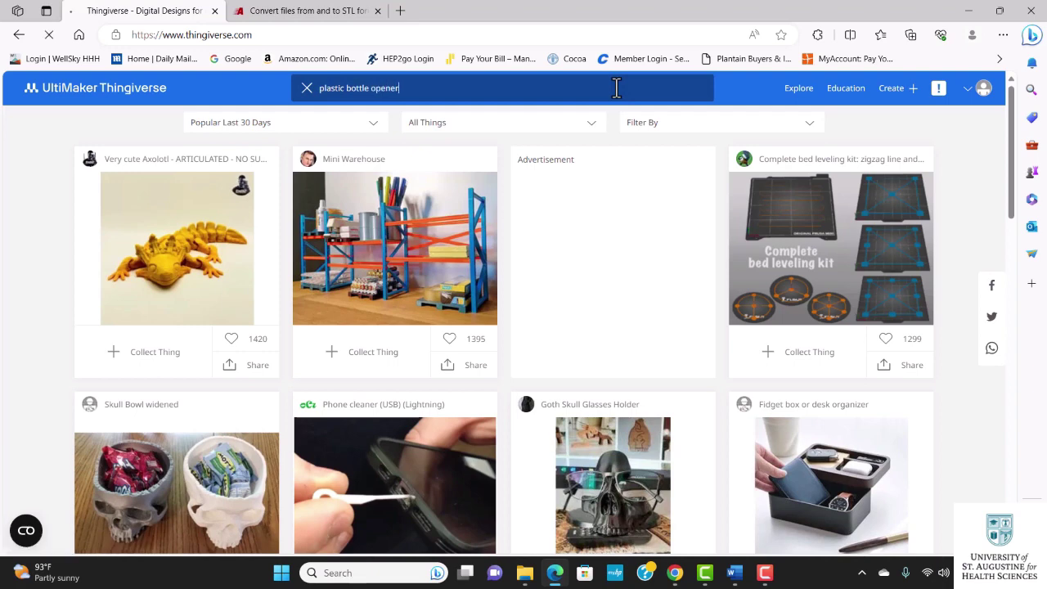
pyautogui.press('Return')
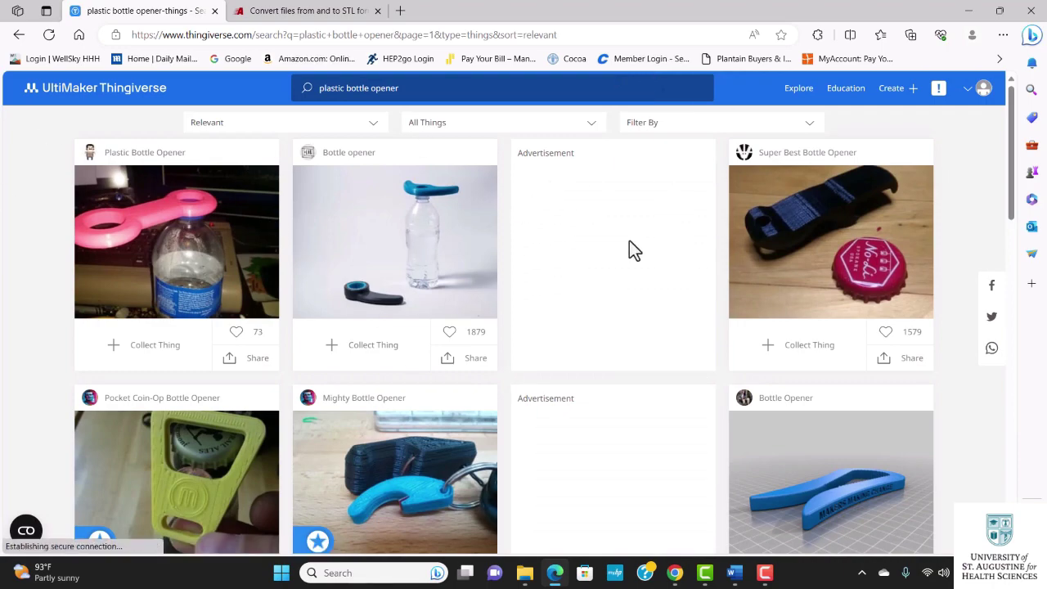
pyautogui.scroll(-2, 622, 251)
pyautogui.scroll(-10, 622, 246)
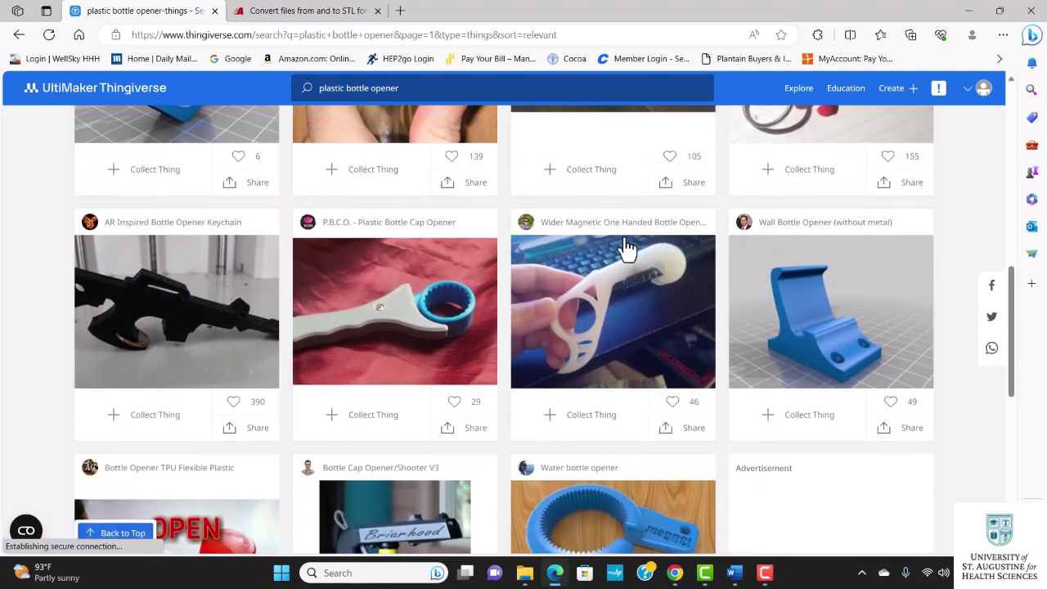
pyautogui.scroll(-5, 626, 247)
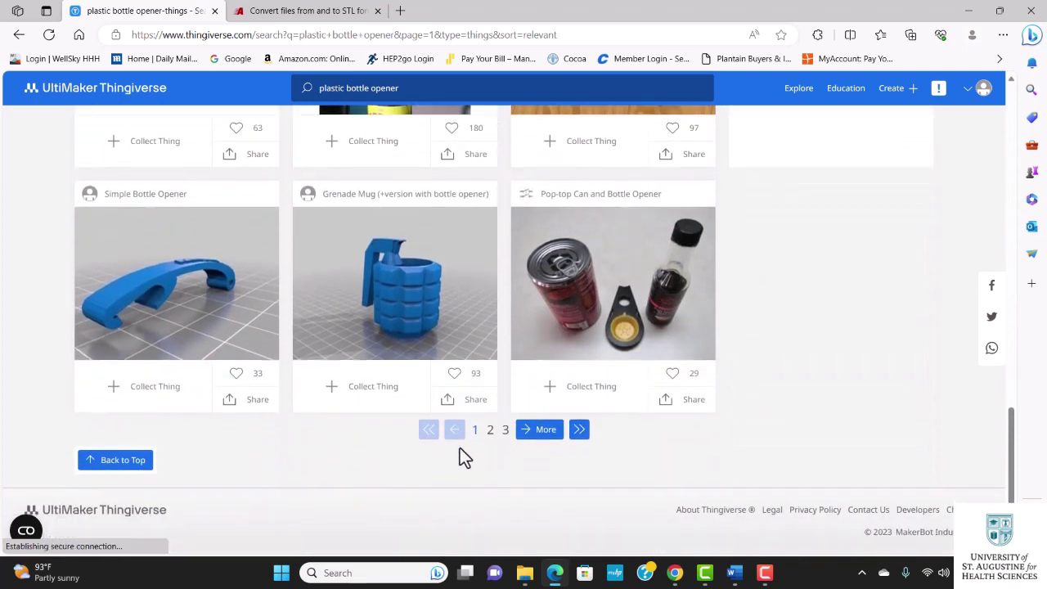
# Browse the second and third pages of results and open the "Bottle Opener for ladies and kids" model.
pyautogui.click(490, 431)
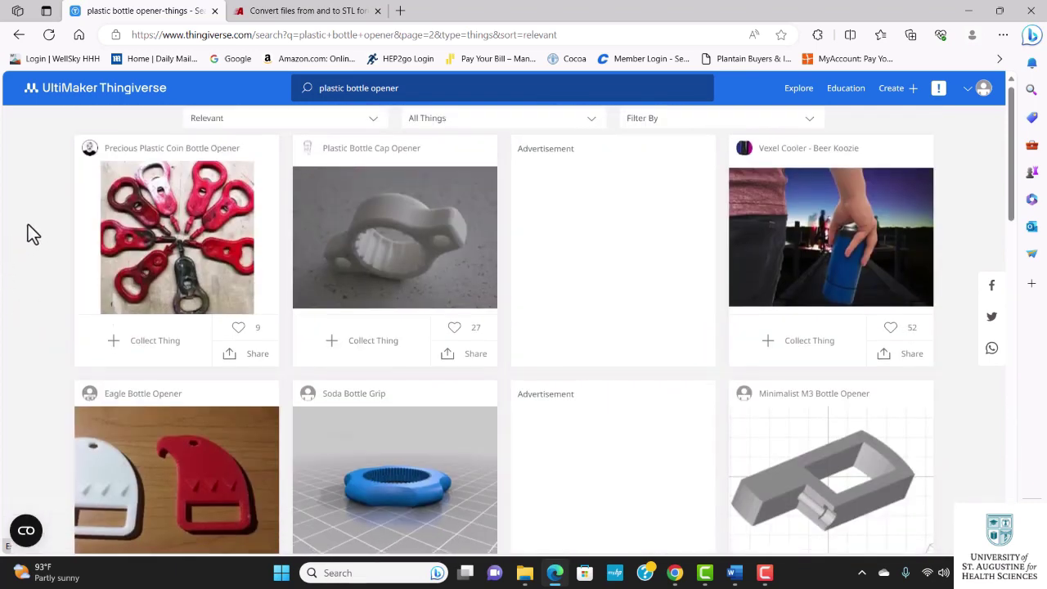
pyautogui.scroll(-2, 29, 223)
pyautogui.scroll(-8, 29, 223)
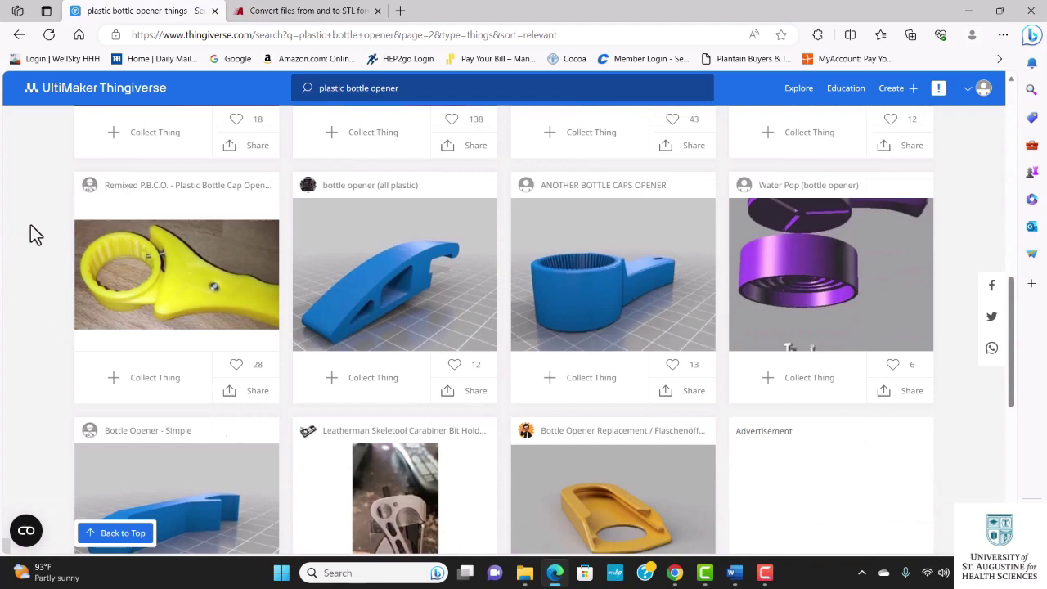
pyautogui.scroll(-5, 30, 226)
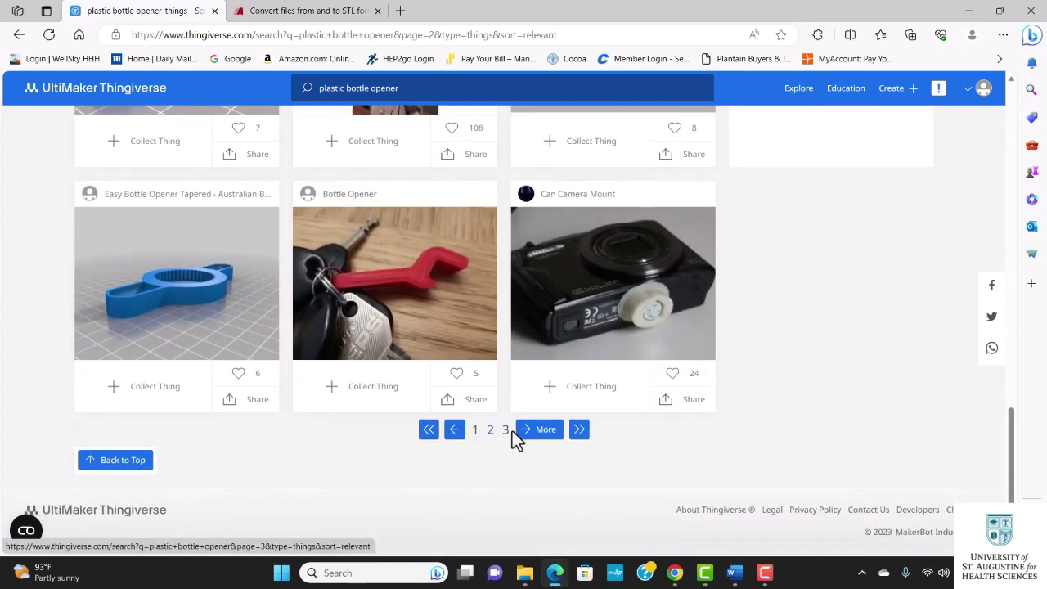
pyautogui.click(505, 432)
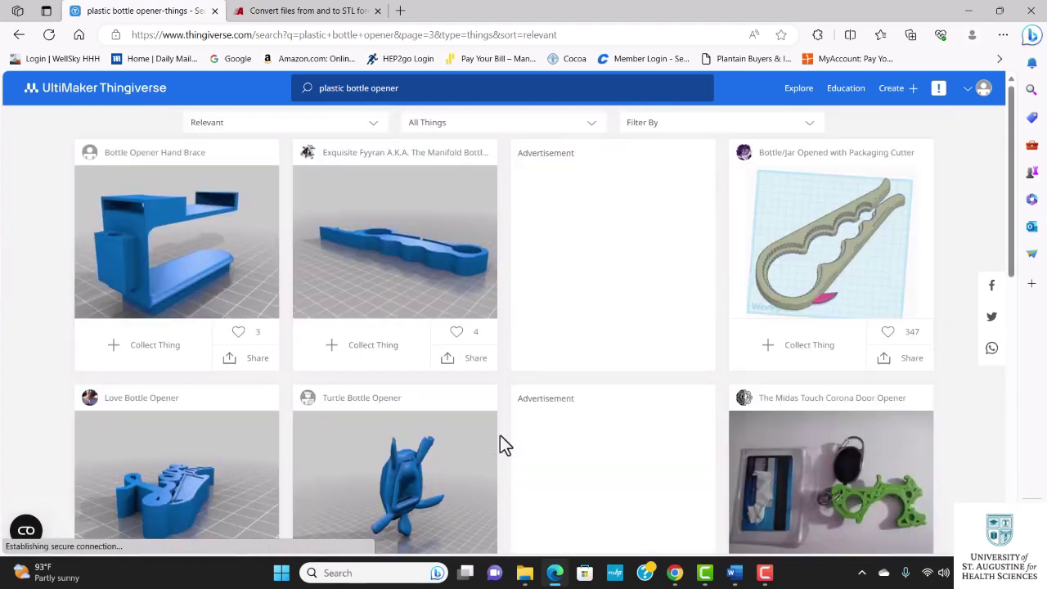
pyautogui.scroll(-4, 65, 287)
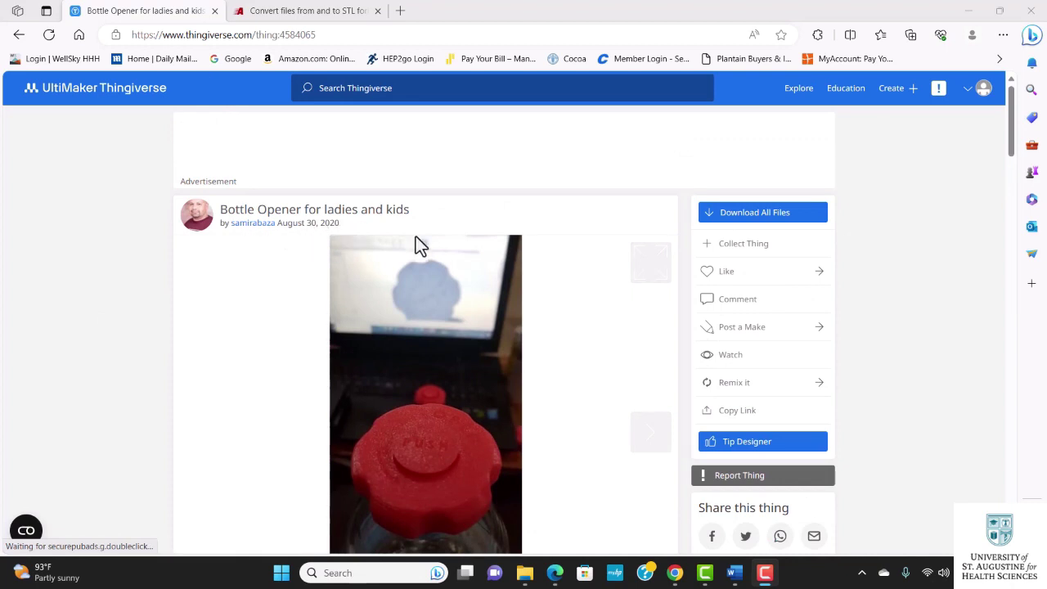
# View the second and third photos of the bottle opener model.
pyautogui.scroll(-3, 595, 230)
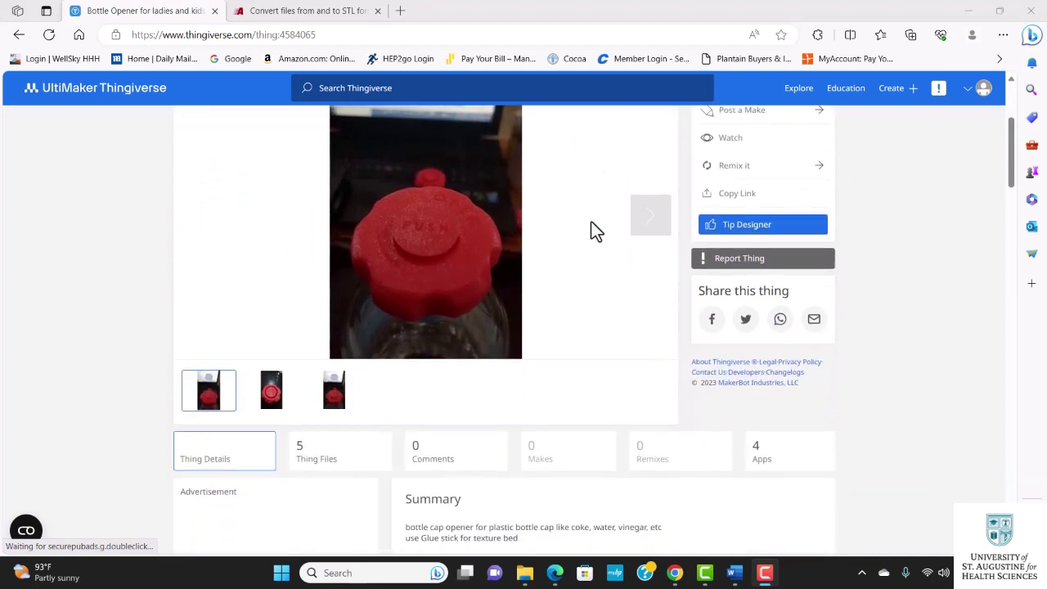
pyautogui.click(270, 391)
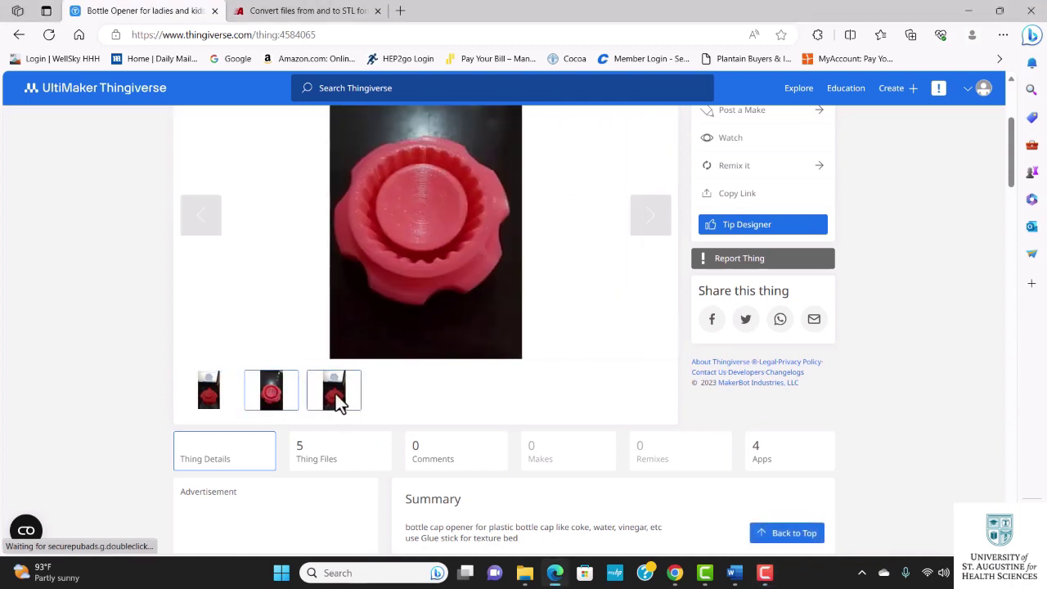
pyautogui.click(335, 394)
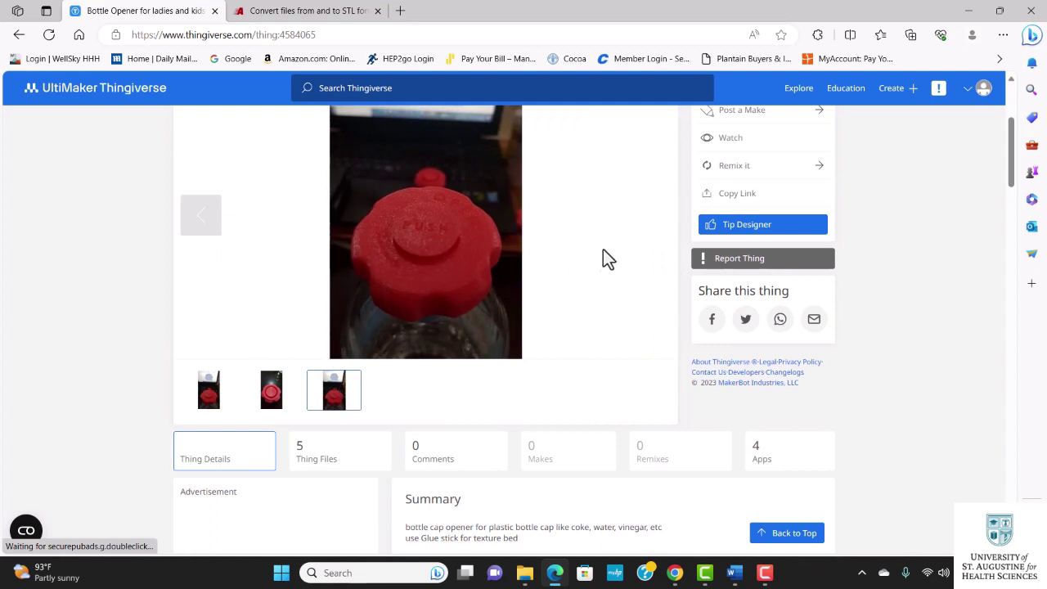
pyautogui.scroll(2, 654, 270)
pyautogui.scroll(-3, 458, 279)
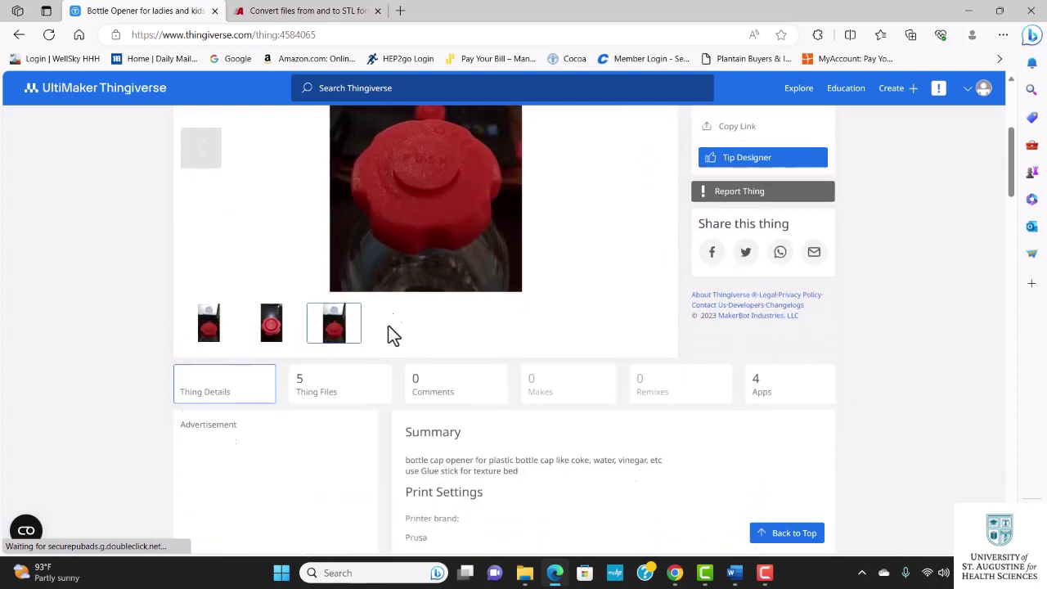
# Read the model's summary, print settings, license and design notes.
pyautogui.scroll(-3, 391, 331)
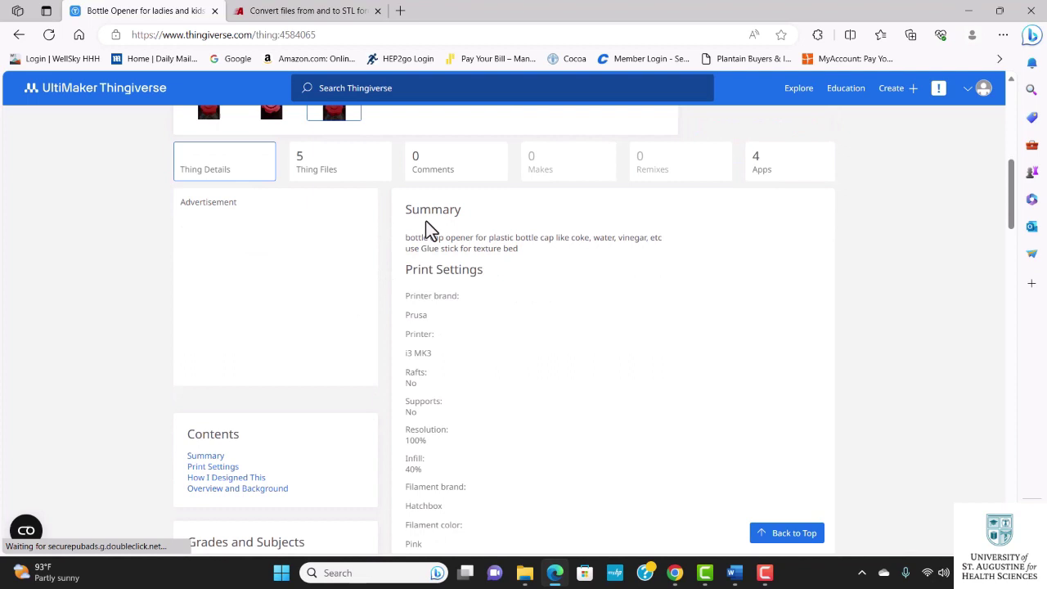
pyautogui.scroll(-1, 432, 268)
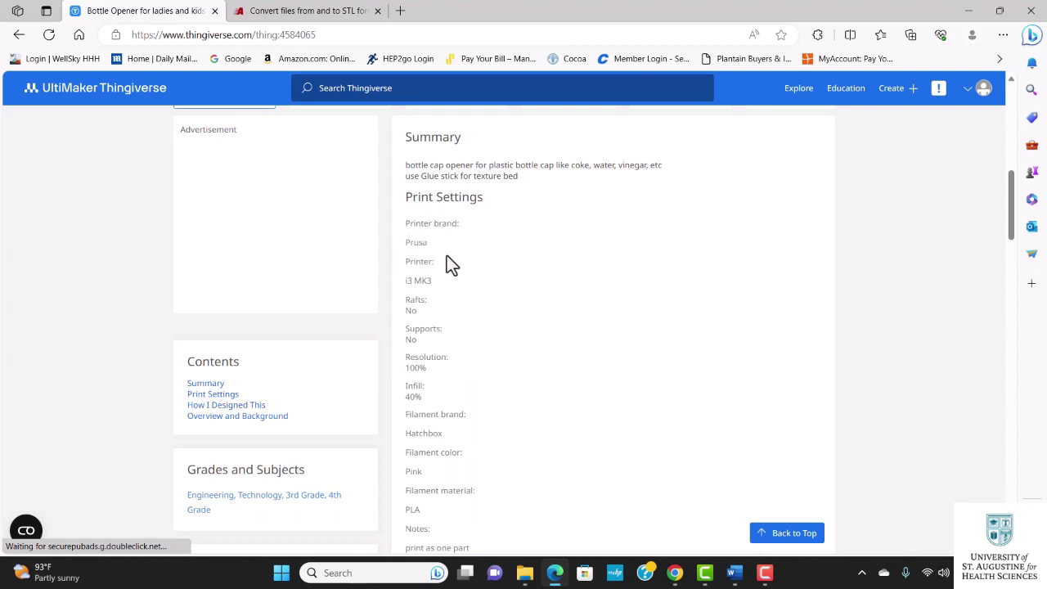
pyautogui.scroll(-1, 447, 260)
pyautogui.scroll(-1, 442, 283)
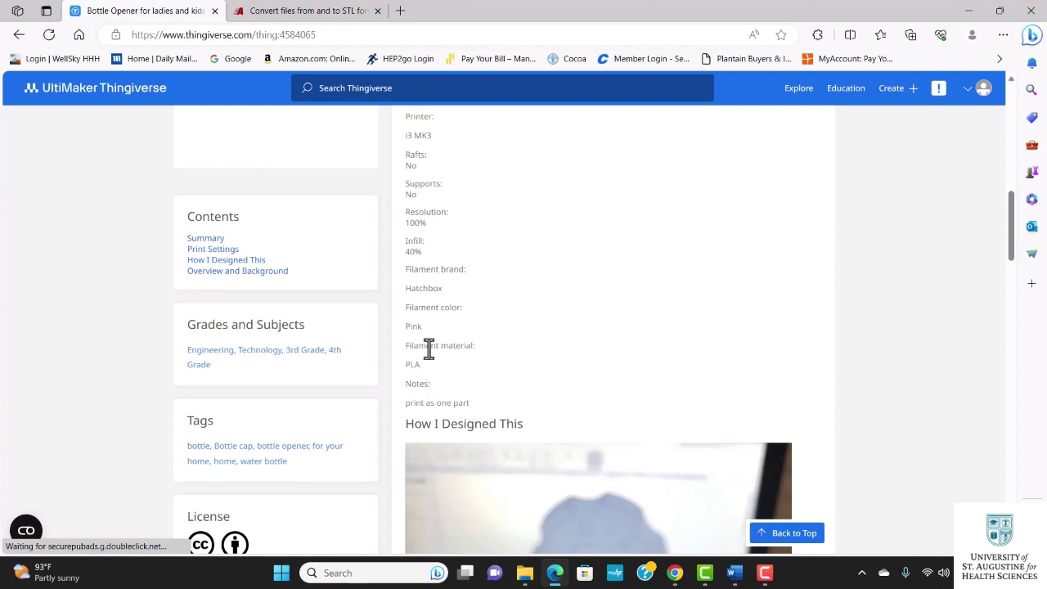
pyautogui.scroll(1, 391, 391)
pyautogui.scroll(-4, 391, 390)
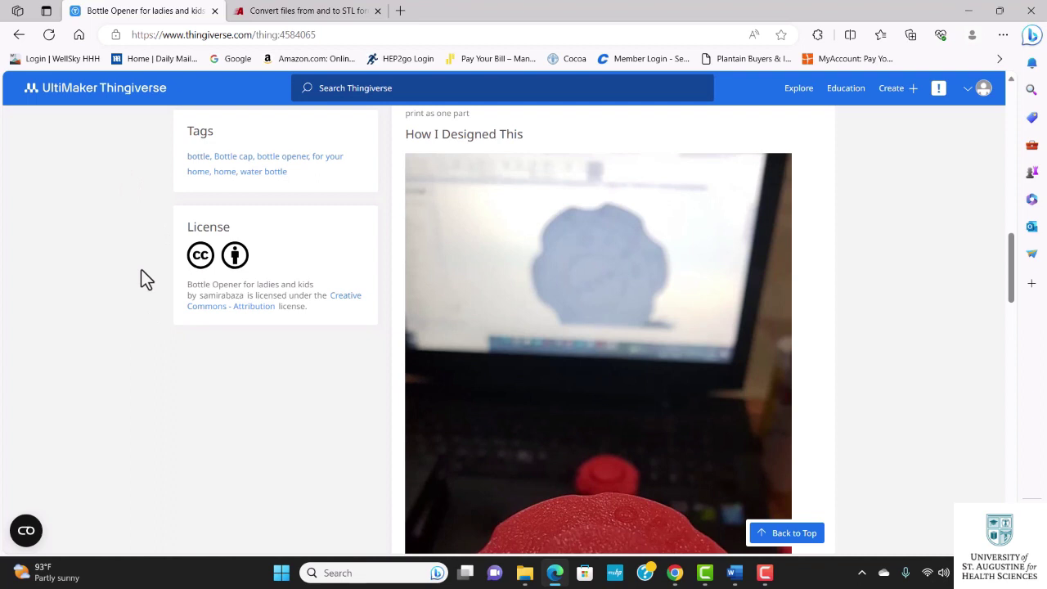
pyautogui.scroll(-10, 122, 278)
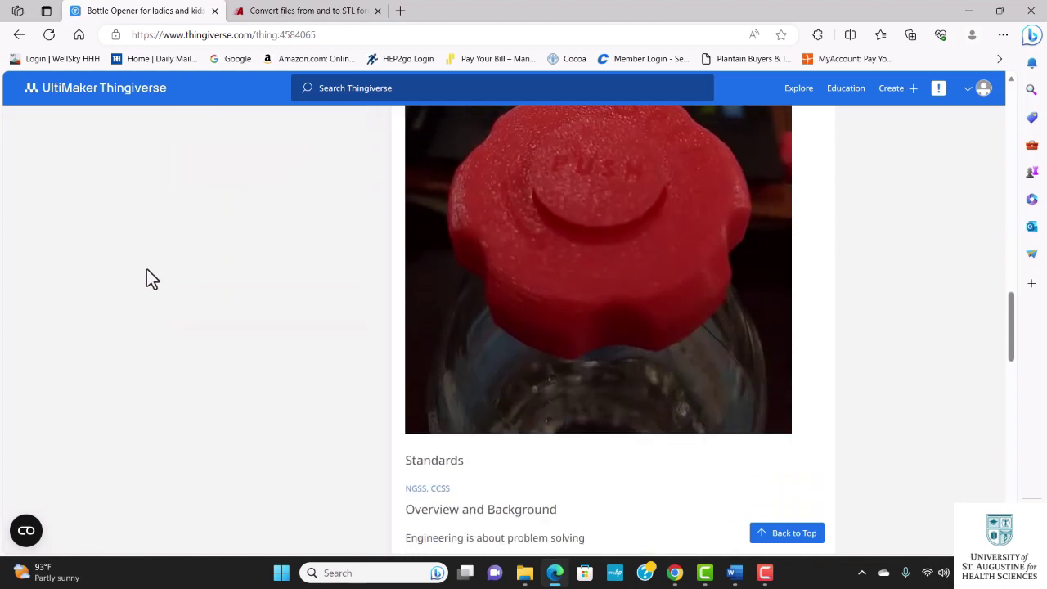
# Show the model's file list and download the bottle_opener_mk3.3MF file.
pyautogui.scroll(15, 159, 261)
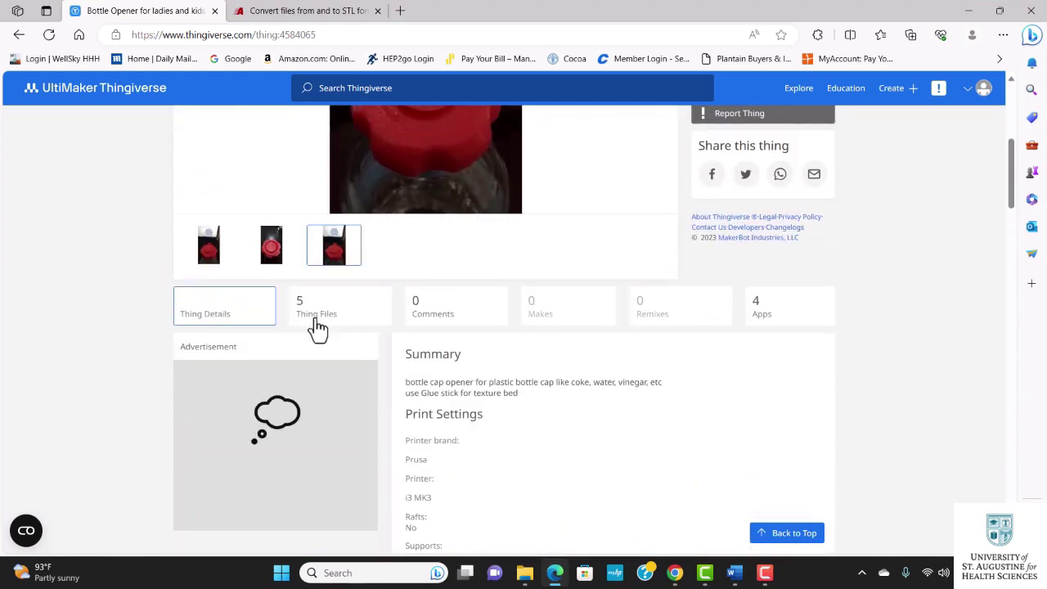
pyautogui.click(322, 328)
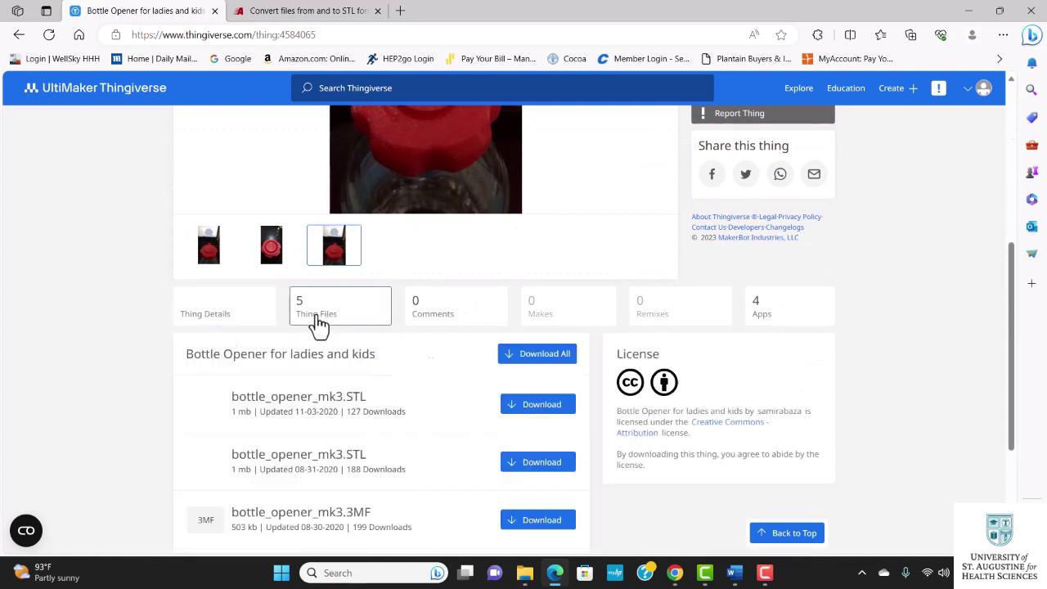
pyautogui.scroll(-1, 31, 336)
pyautogui.scroll(-2, 33, 327)
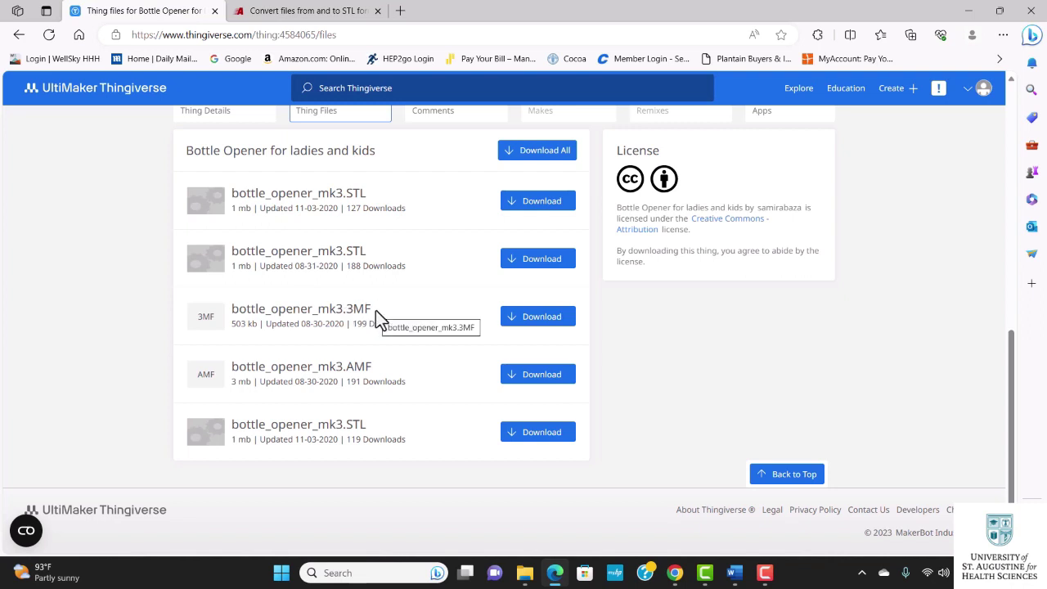
pyautogui.click(545, 323)
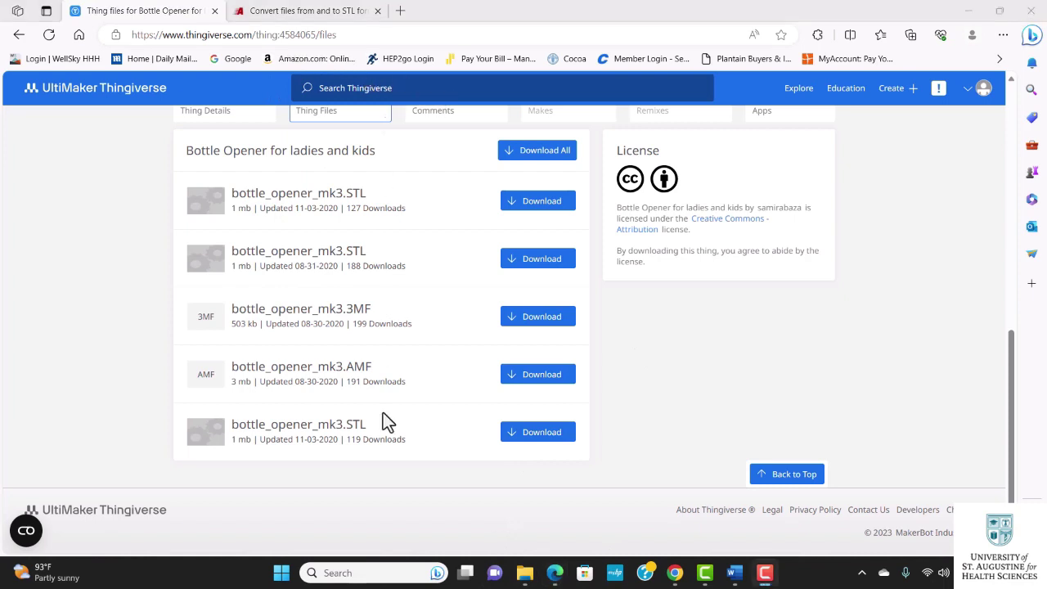
# Switch to File Explorer and copy the newly downloaded bottle_opener_mk3 (3).3MF file from the Downloads folder.
pyautogui.moveTo(530, 580)
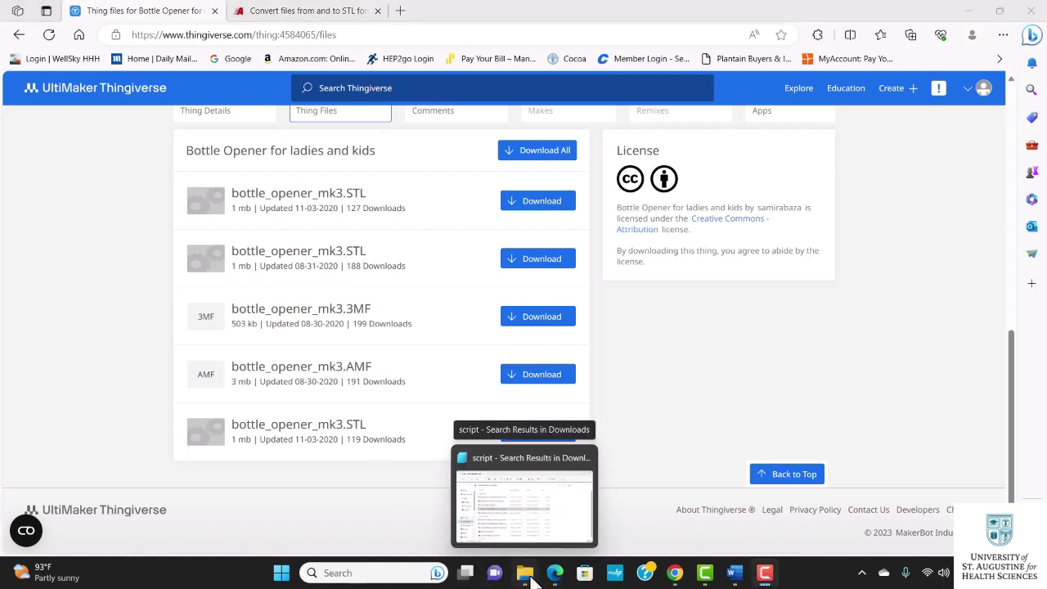
pyautogui.click(530, 579)
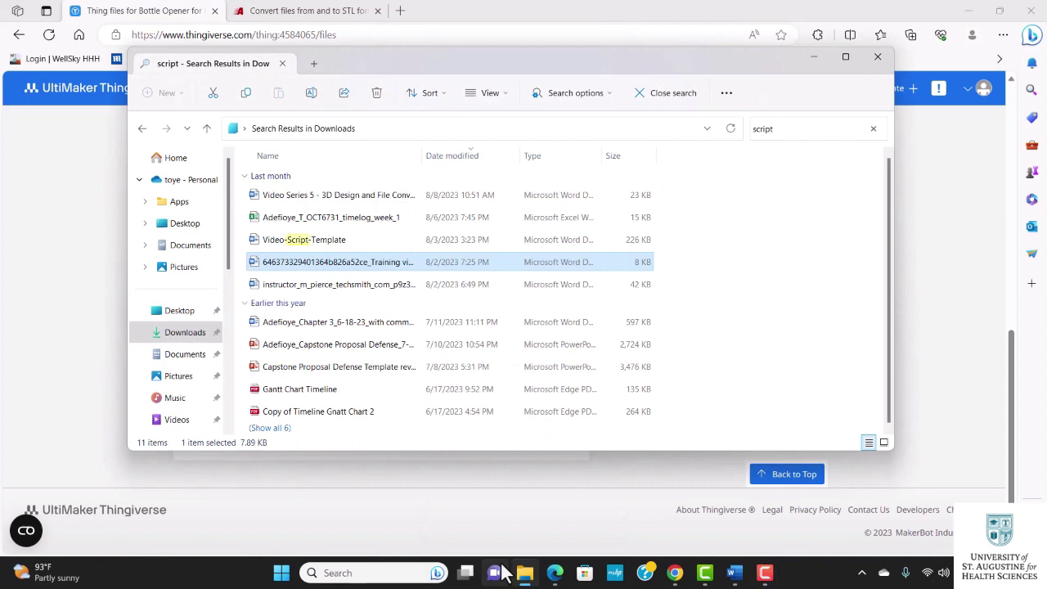
pyautogui.click(192, 333)
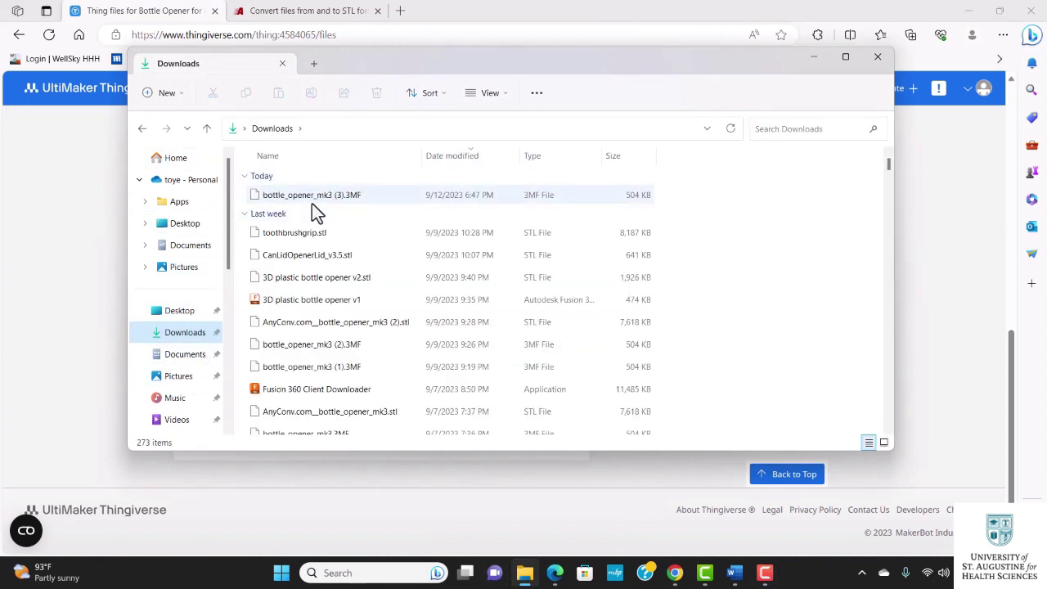
pyautogui.click(380, 200)
pyautogui.rightClick(376, 202)
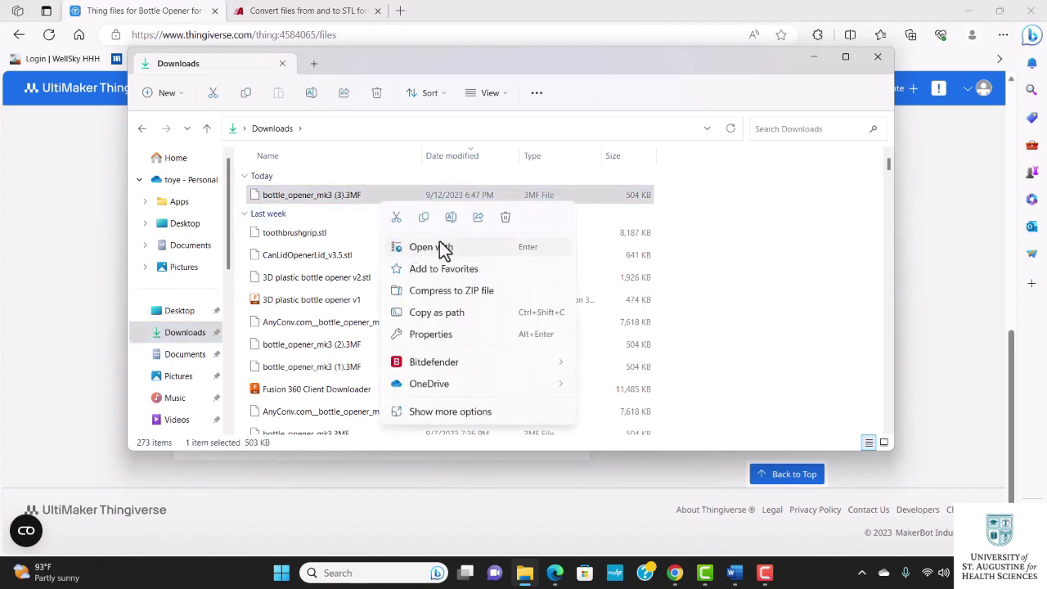
pyautogui.click(423, 217)
# Paste the copied 3MF file into the Download folder on the SDXC (D:) drive, check it there, and minimize the File Explorer window.
pyautogui.scroll(-4, 176, 352)
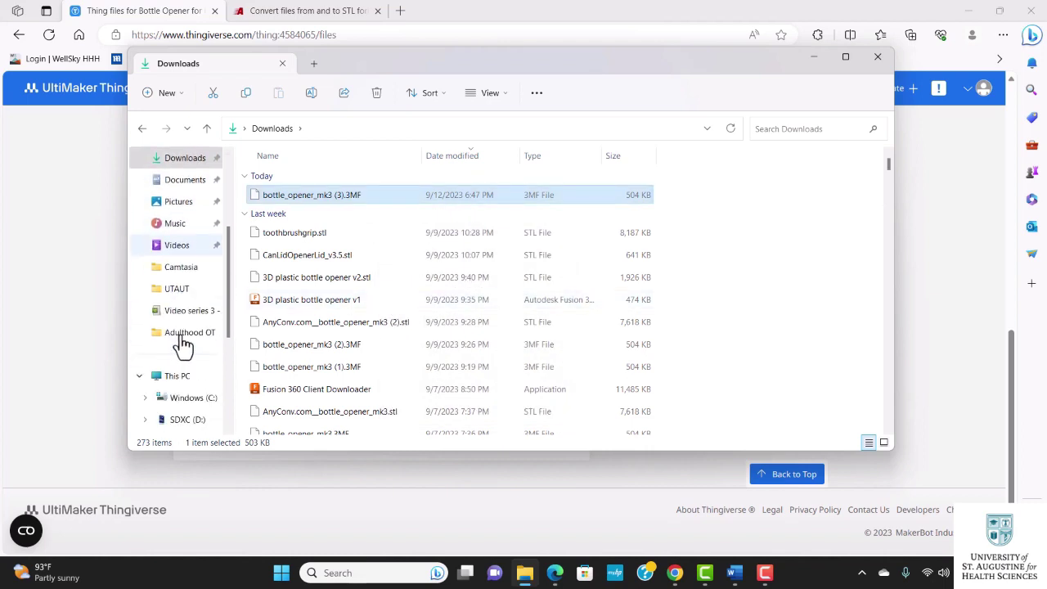
pyautogui.scroll(-2, 183, 344)
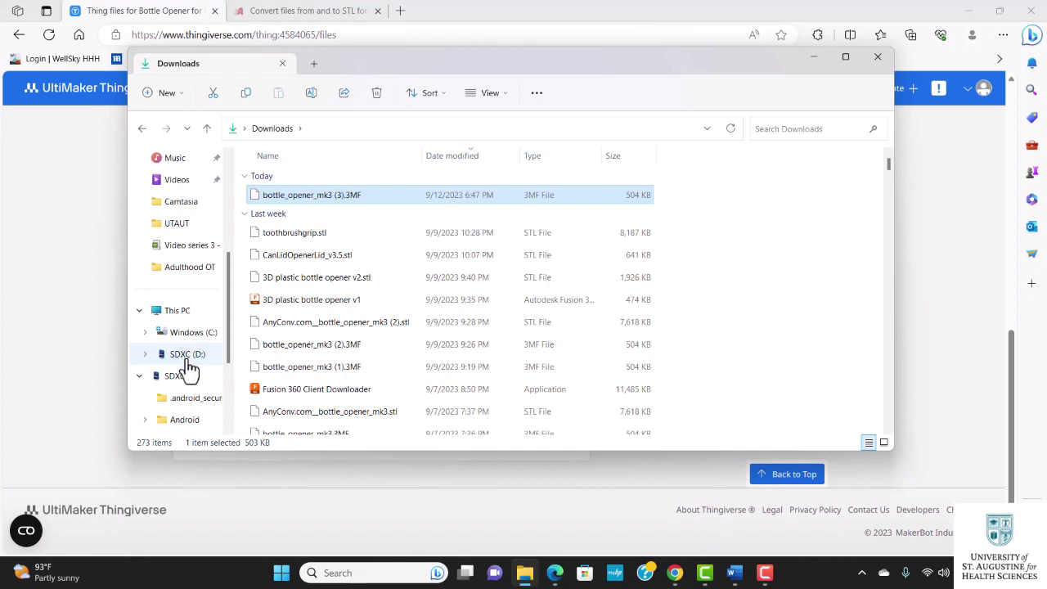
pyautogui.click(195, 362)
pyautogui.rightClick(195, 362)
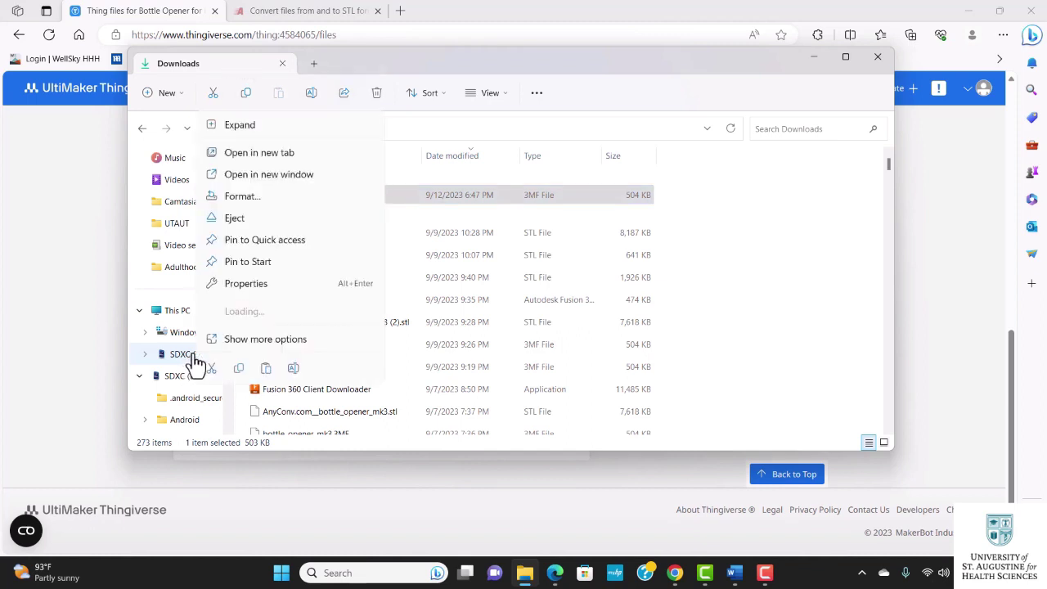
pyautogui.click(187, 360)
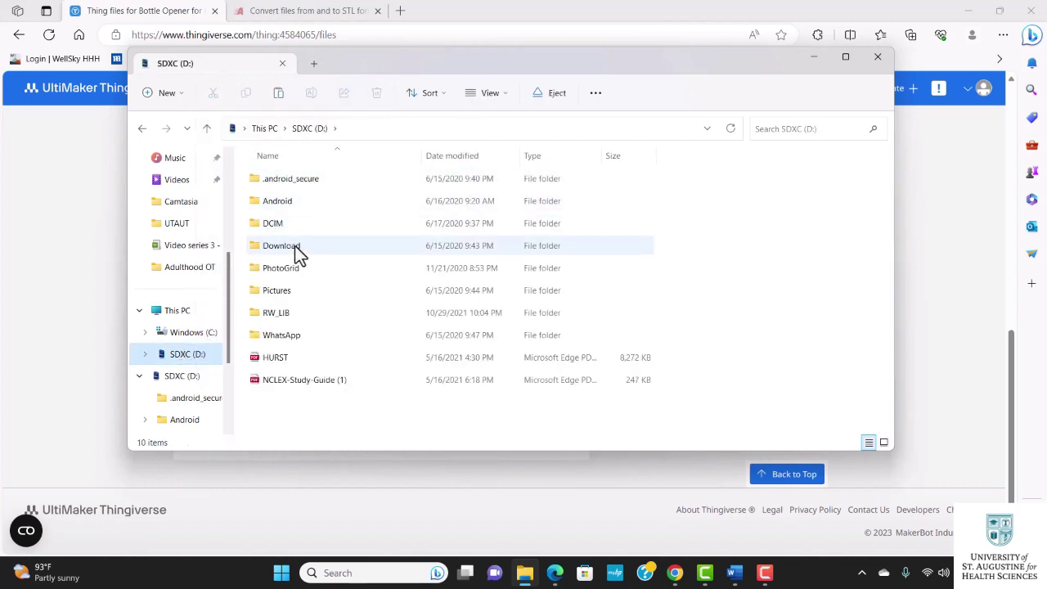
pyautogui.rightClick(294, 247)
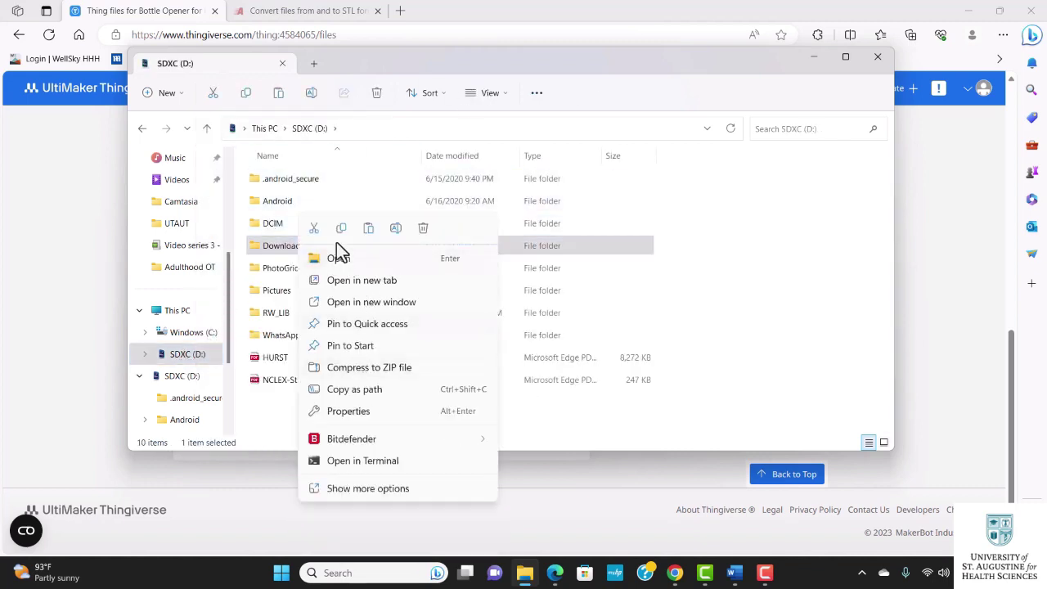
pyautogui.press('Escape')
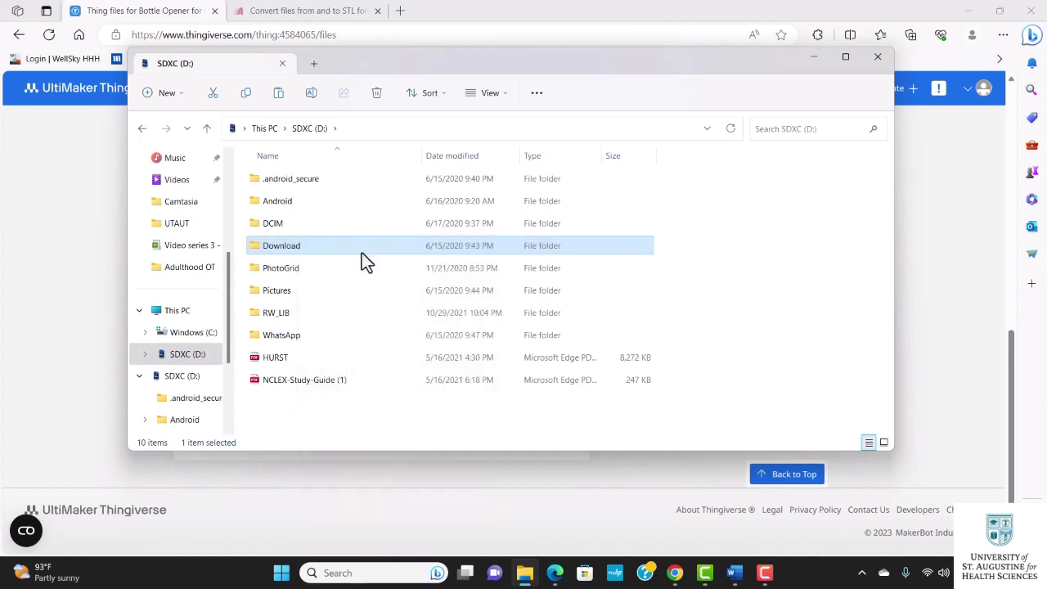
pyautogui.doubleClick(332, 247)
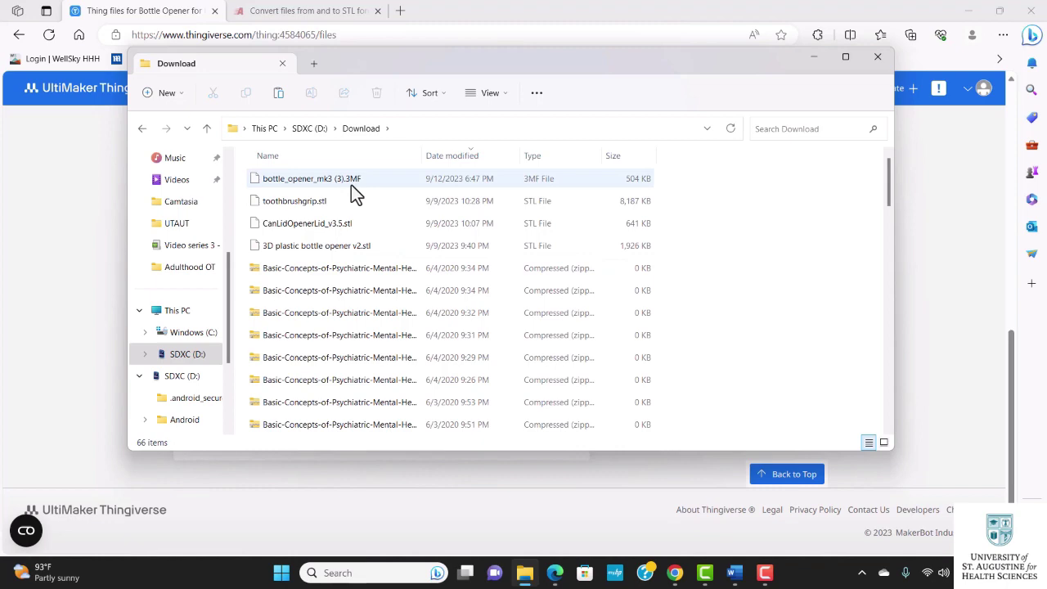
pyautogui.click(814, 59)
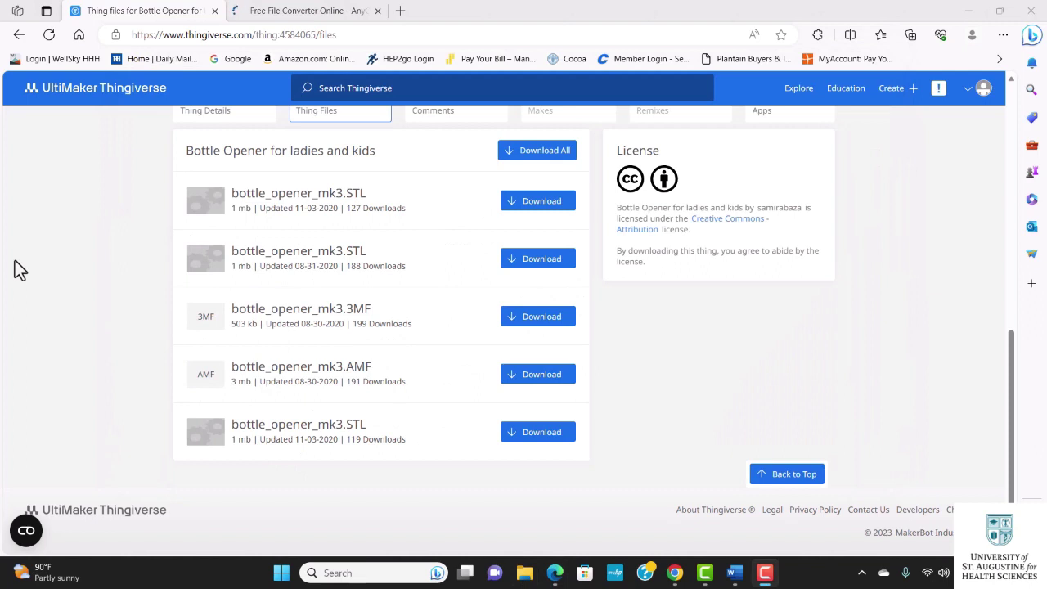
# Switch to the AnyConv website and open its online STL converter from the supported file formats list.
pyautogui.click(282, 12)
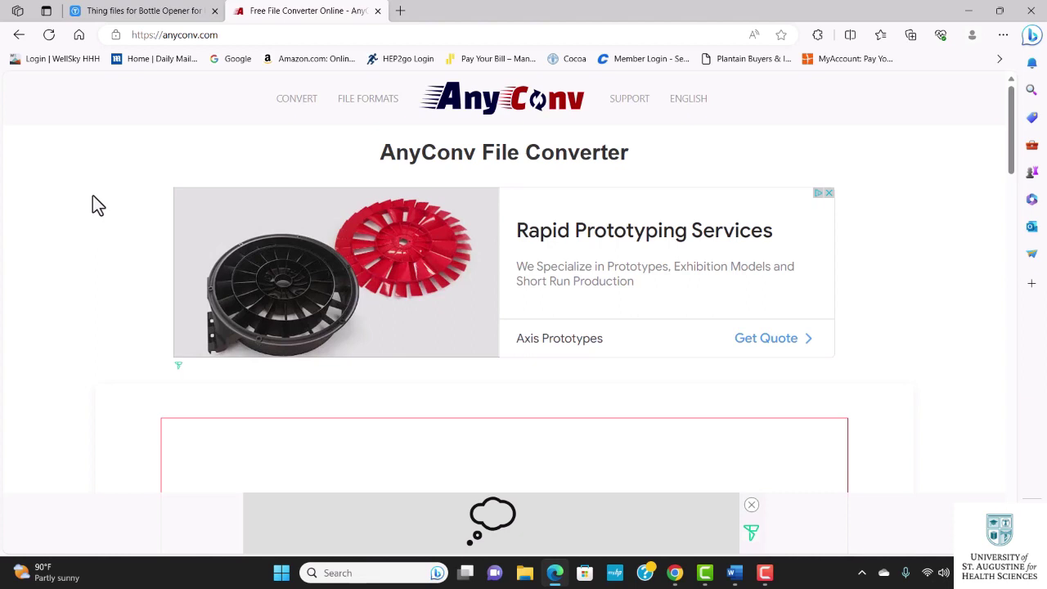
pyautogui.click(133, 12)
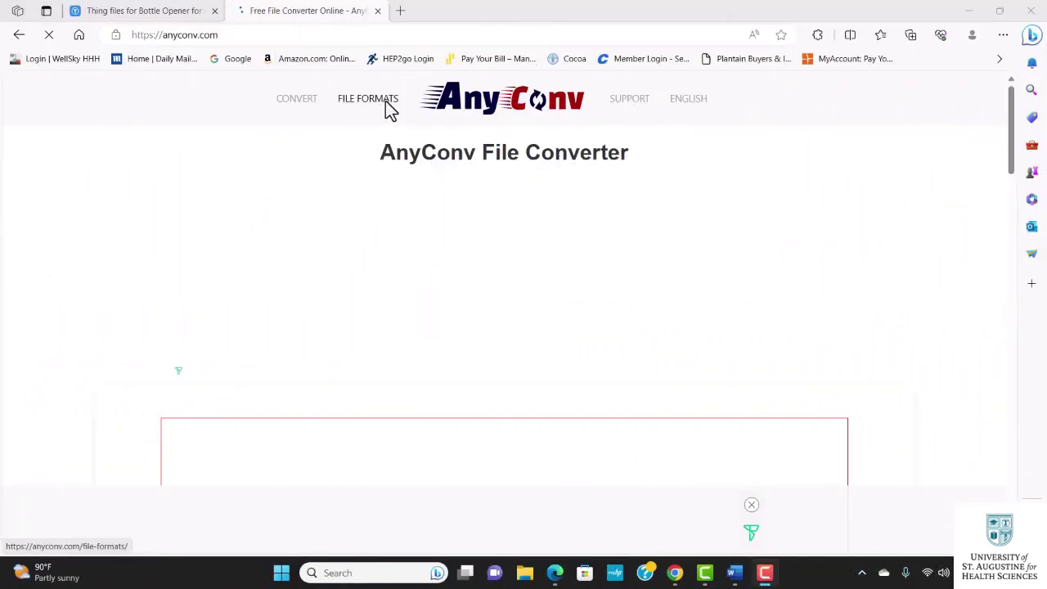
pyautogui.click(387, 101)
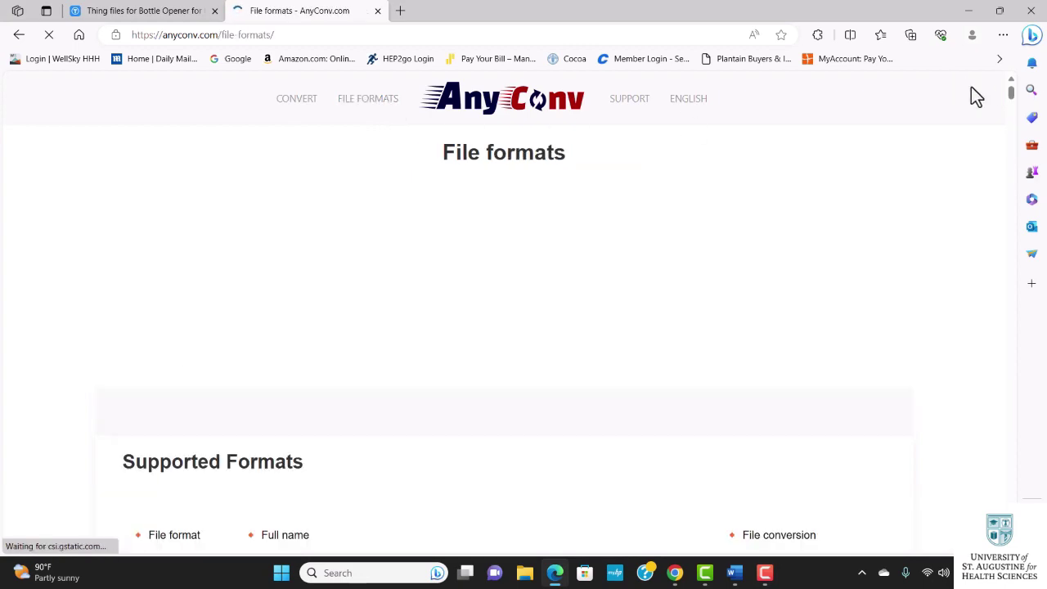
pyautogui.moveTo(1011, 97); pyautogui.dragTo(974, 432)
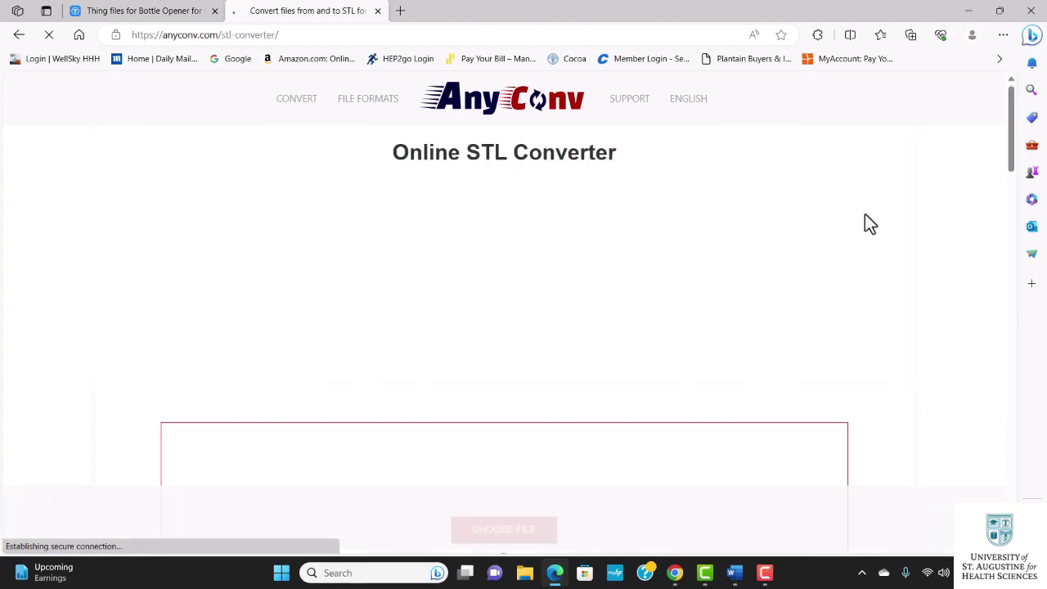
pyautogui.scroll(-4, 870, 224)
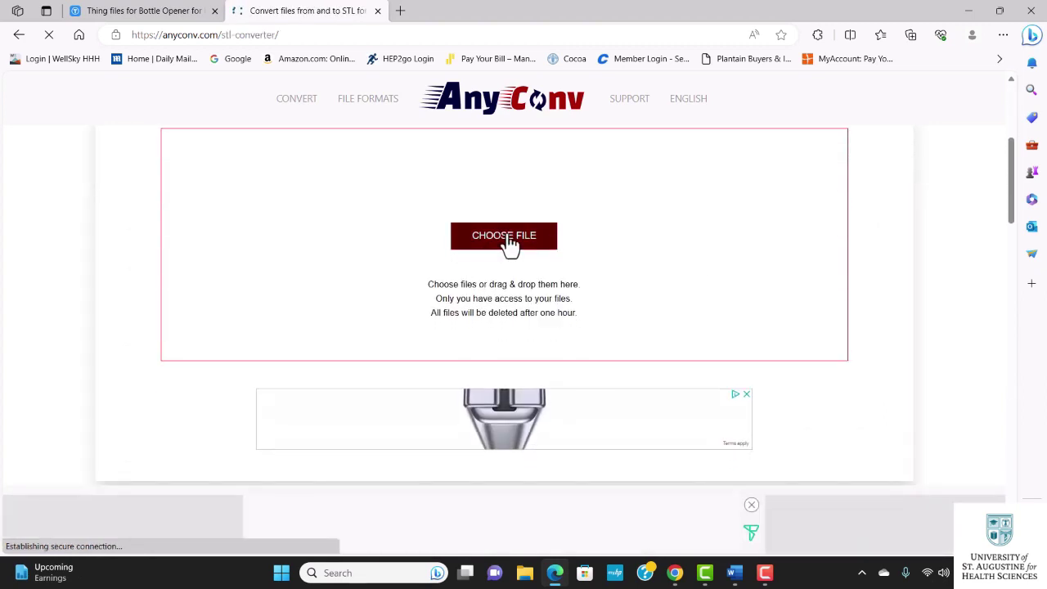
# Upload bottle_opener_mk3 (3).3MF from the Downloads folder and convert it to STL.
pyautogui.click(507, 239)
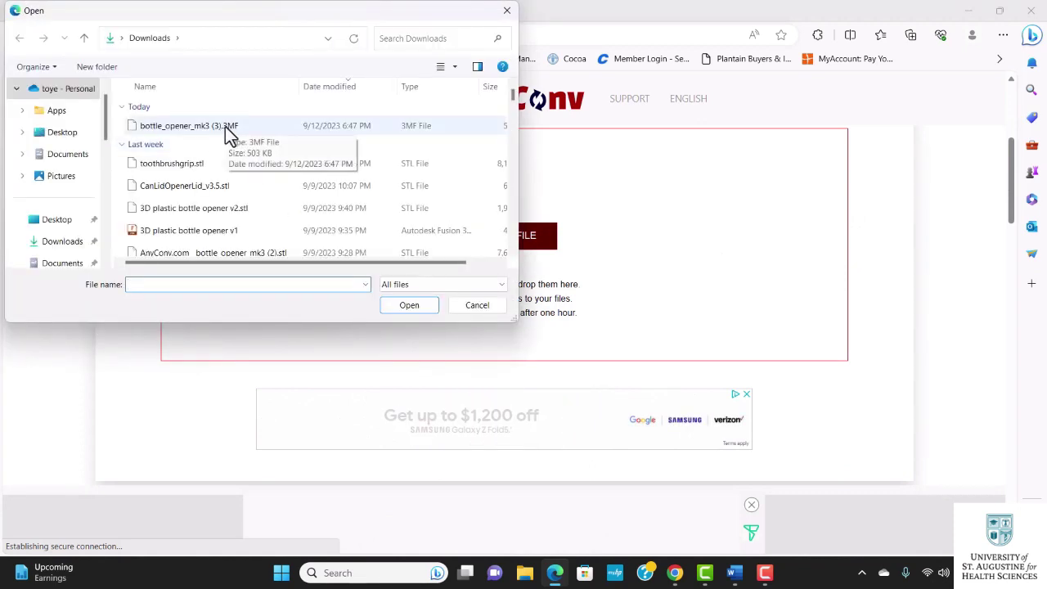
pyautogui.click(225, 126)
pyautogui.click(420, 311)
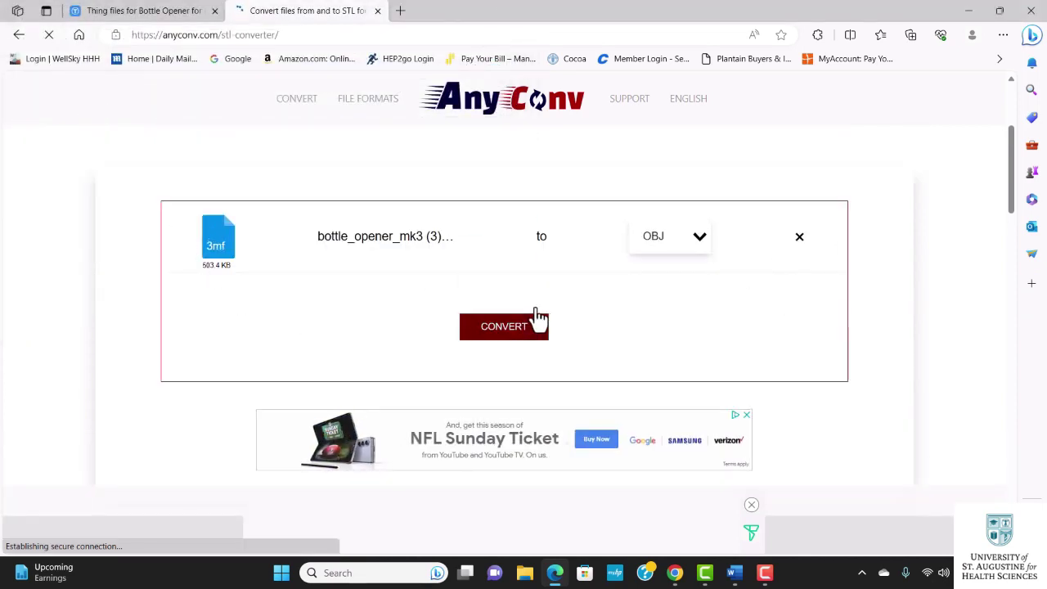
pyautogui.click(700, 239)
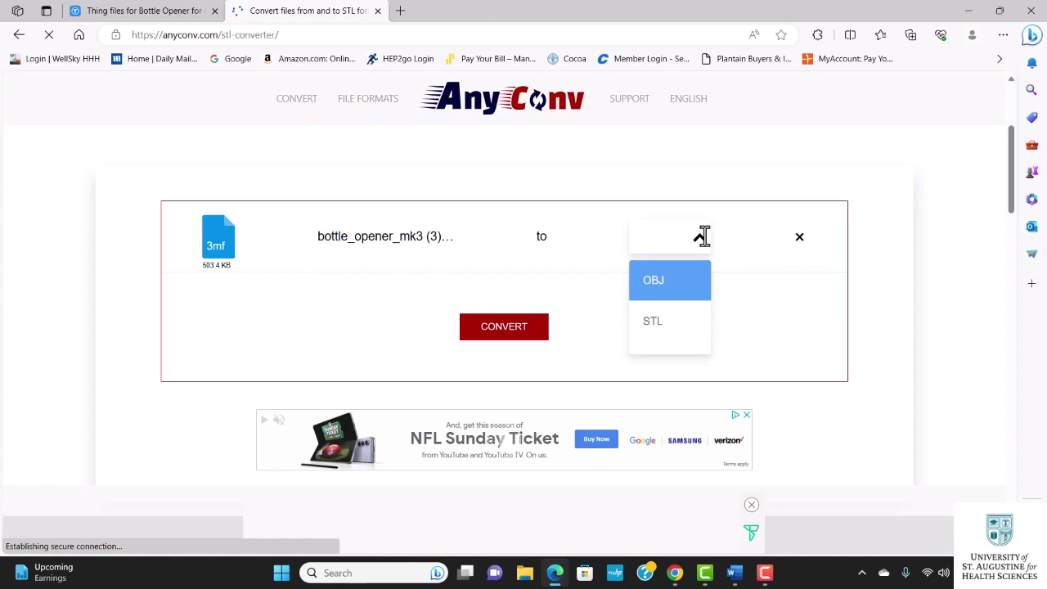
pyautogui.click(667, 329)
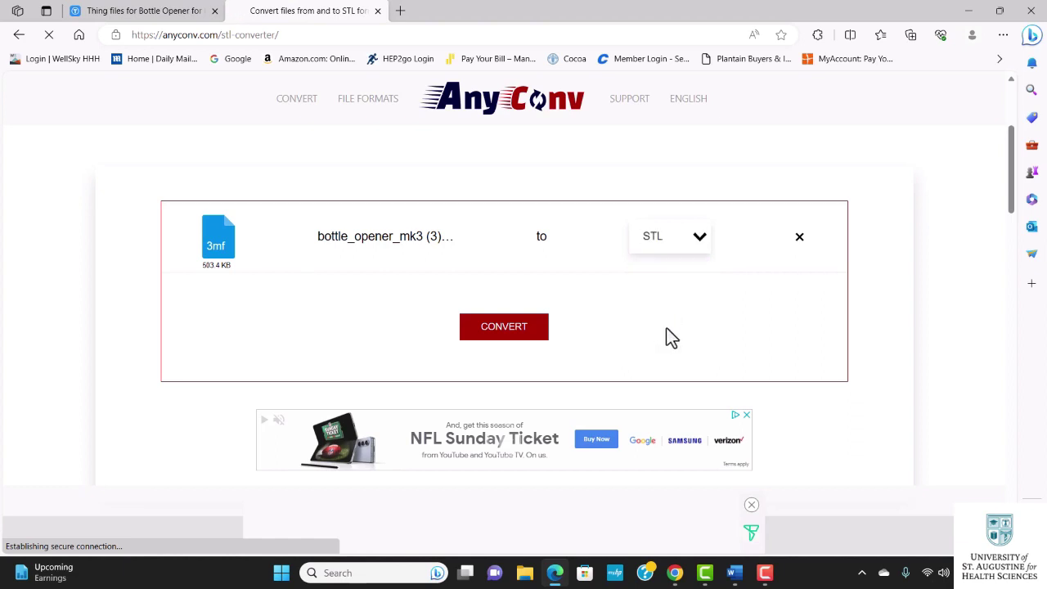
pyautogui.click(506, 334)
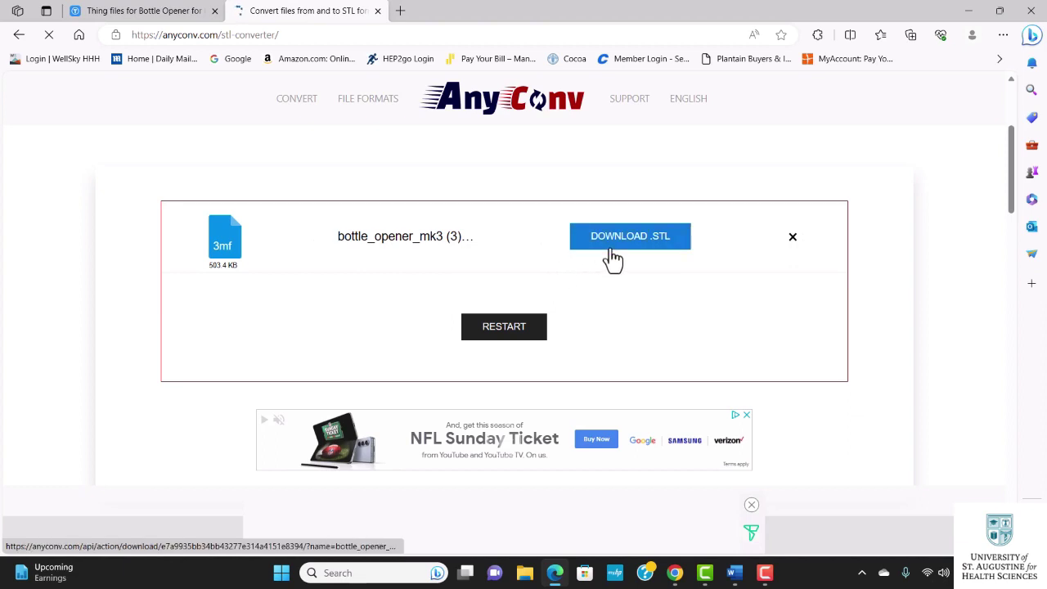
# Download the converted STL file and dismiss the choice of an app for opening it.
pyautogui.click(631, 253)
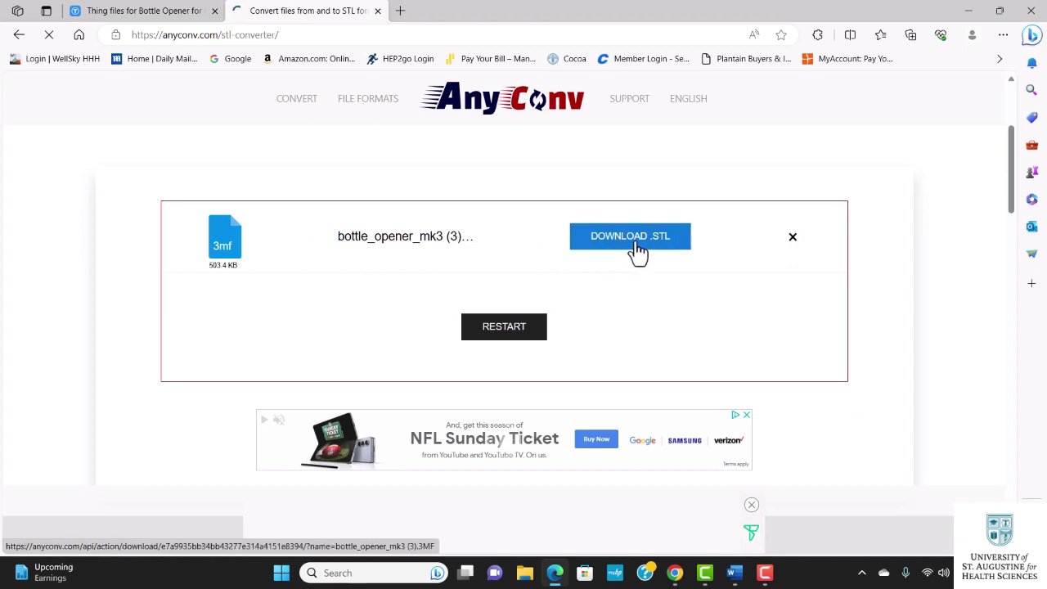
pyautogui.click(633, 251)
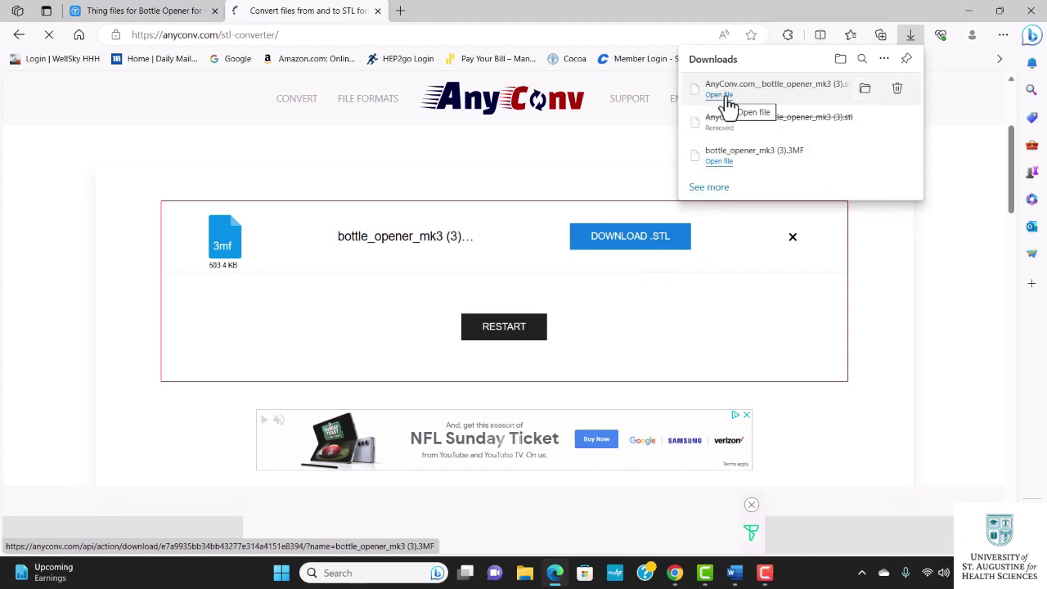
pyautogui.click(727, 107)
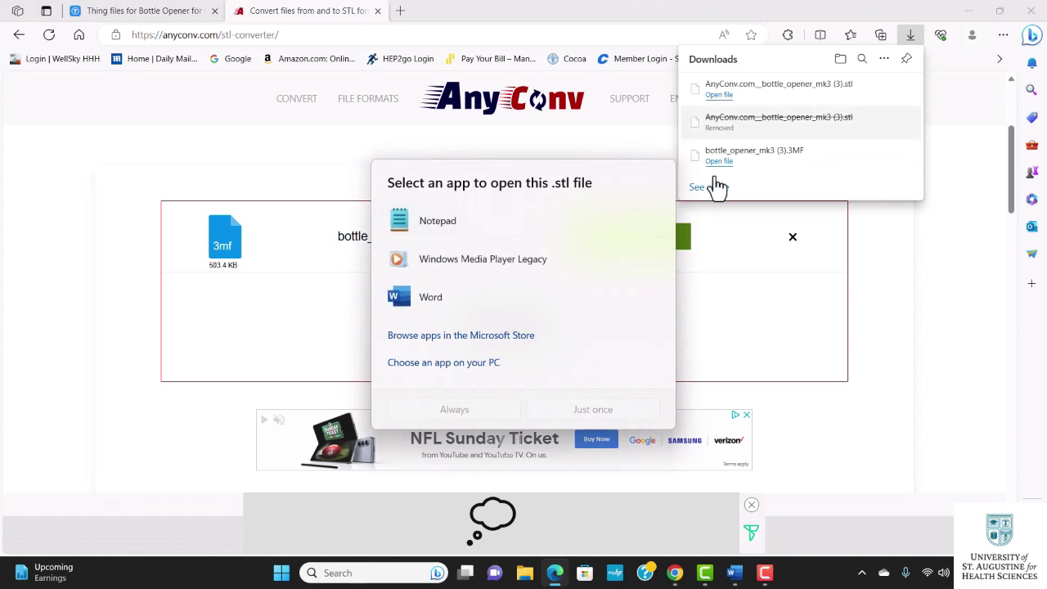
pyautogui.click(879, 281)
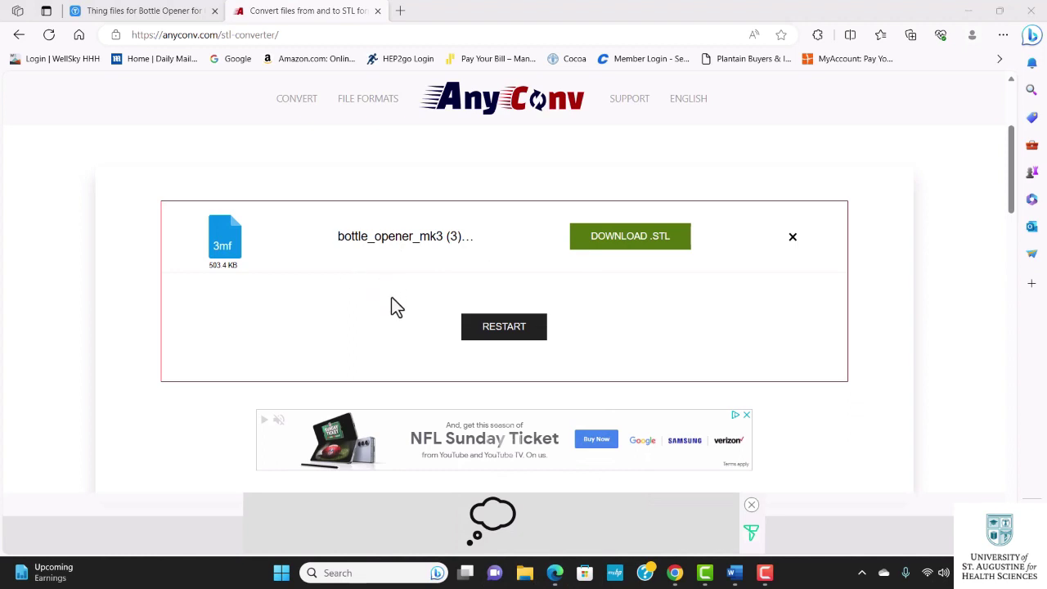
# Open File Explorer and copy AnyConv.com__bottle_opener_mk3 (3).stl from the Downloads folder.
pyautogui.press('super+e')
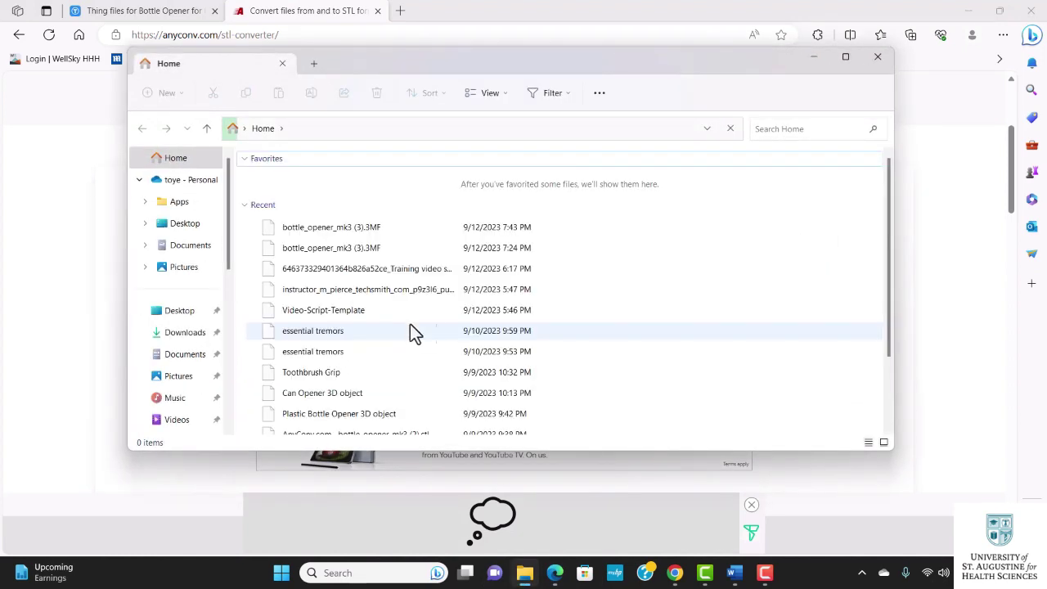
pyautogui.click(195, 341)
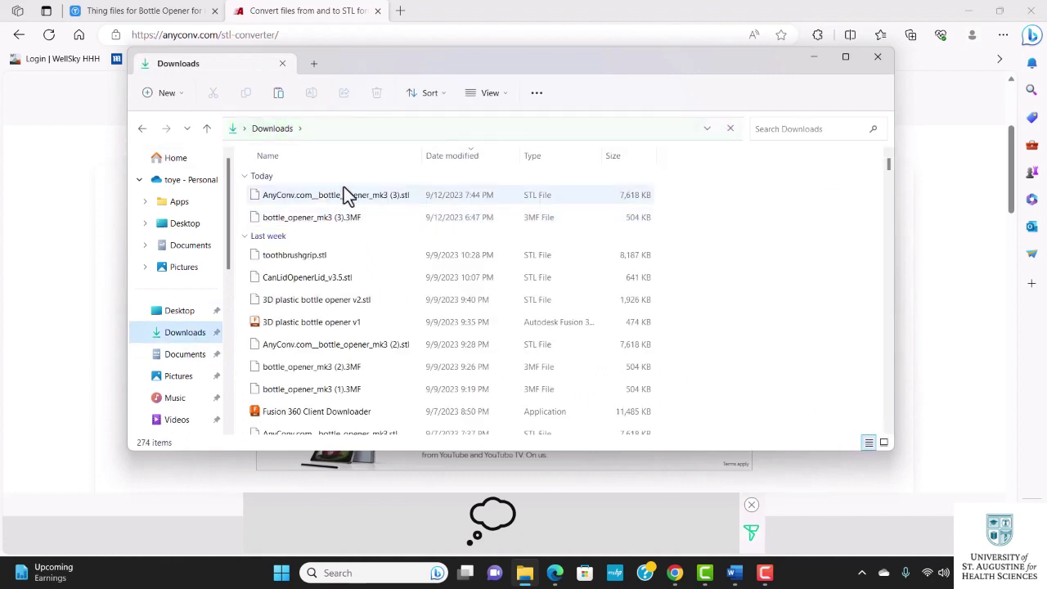
pyautogui.click(354, 202)
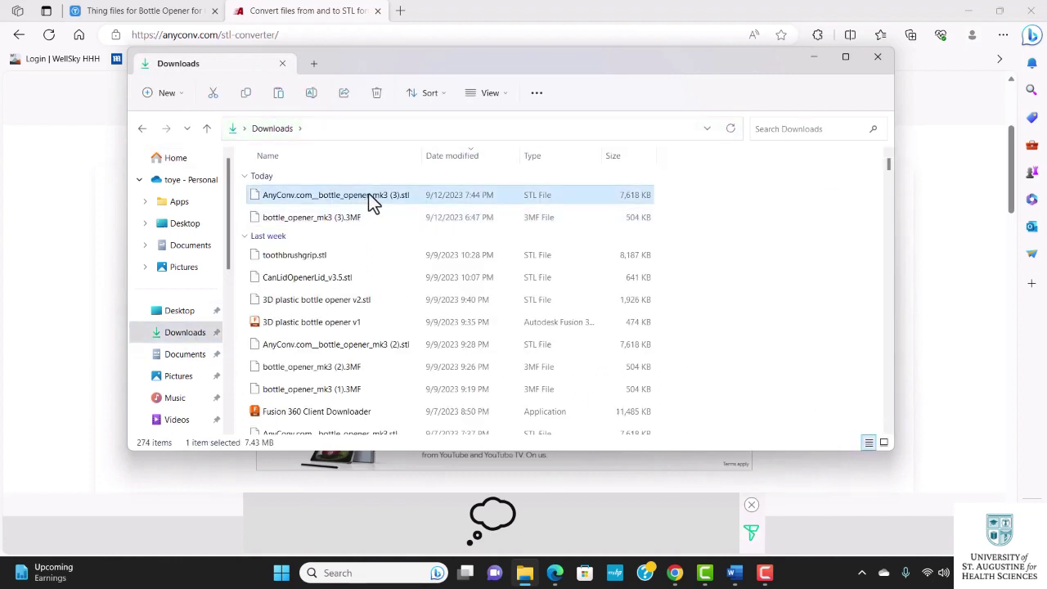
pyautogui.rightClick(368, 194)
pyautogui.click(411, 210)
# Paste the copied STL file onto the SDXC (D:) drive.
pyautogui.scroll(-10, 172, 360)
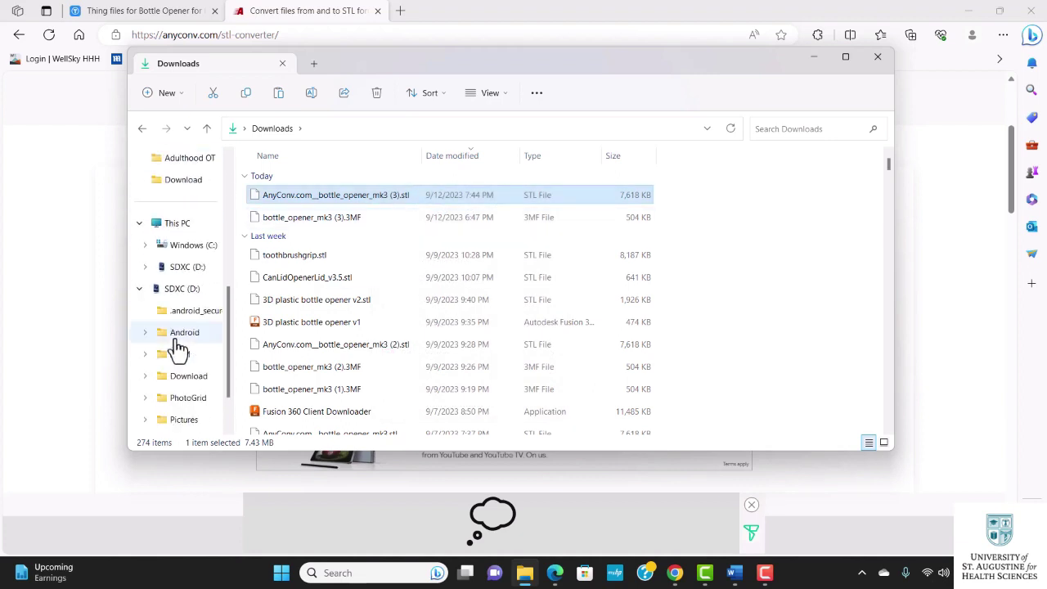
pyautogui.click(188, 274)
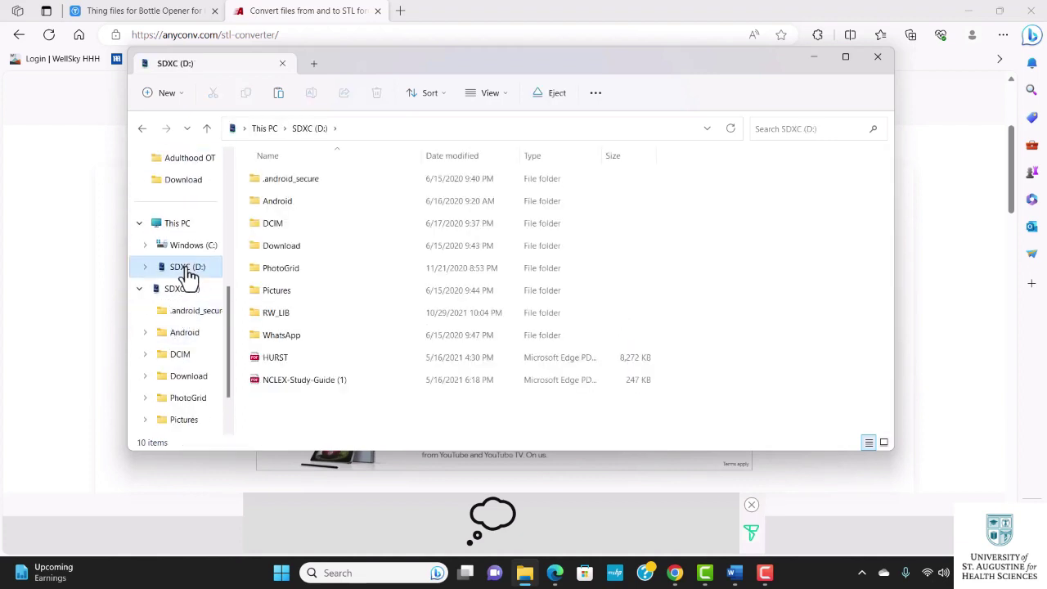
pyautogui.rightClick(188, 274)
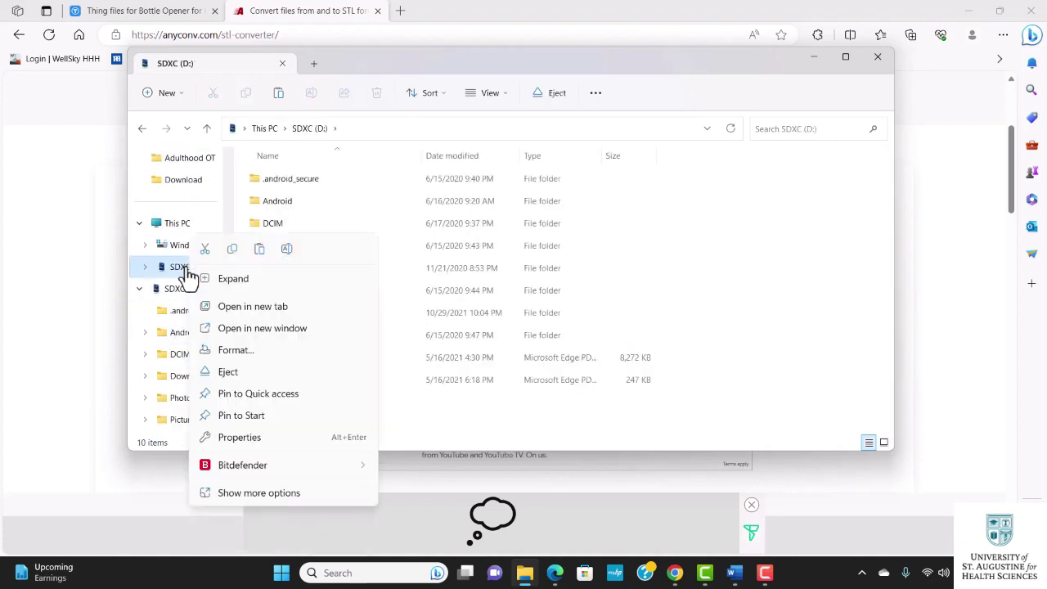
pyautogui.click(251, 250)
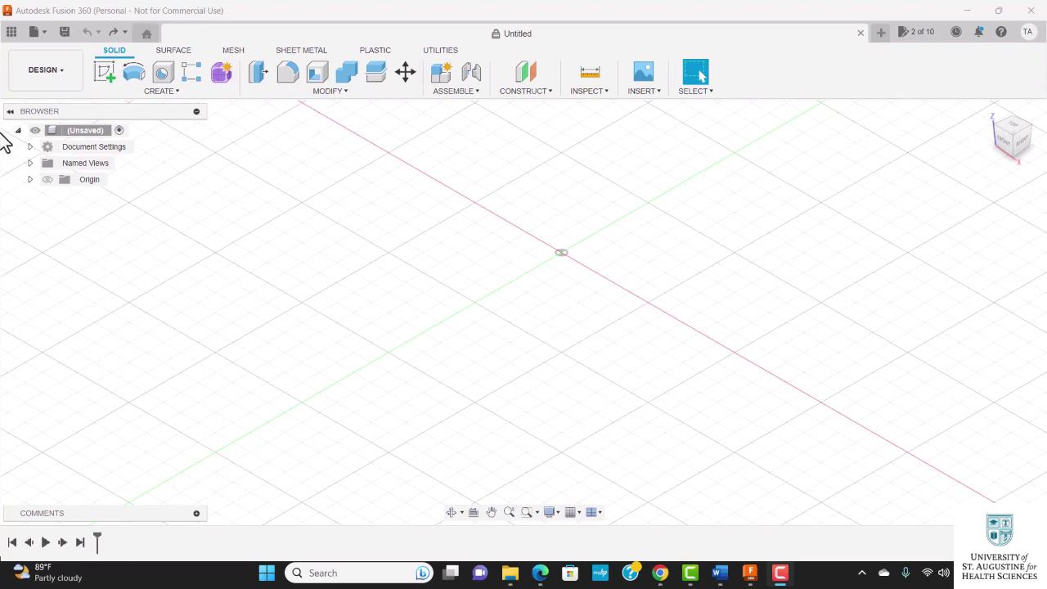
# In Fusion 360, turn off design history capture for the unsaved design and accept removal of the timeline.
pyautogui.rightClick(52, 146)
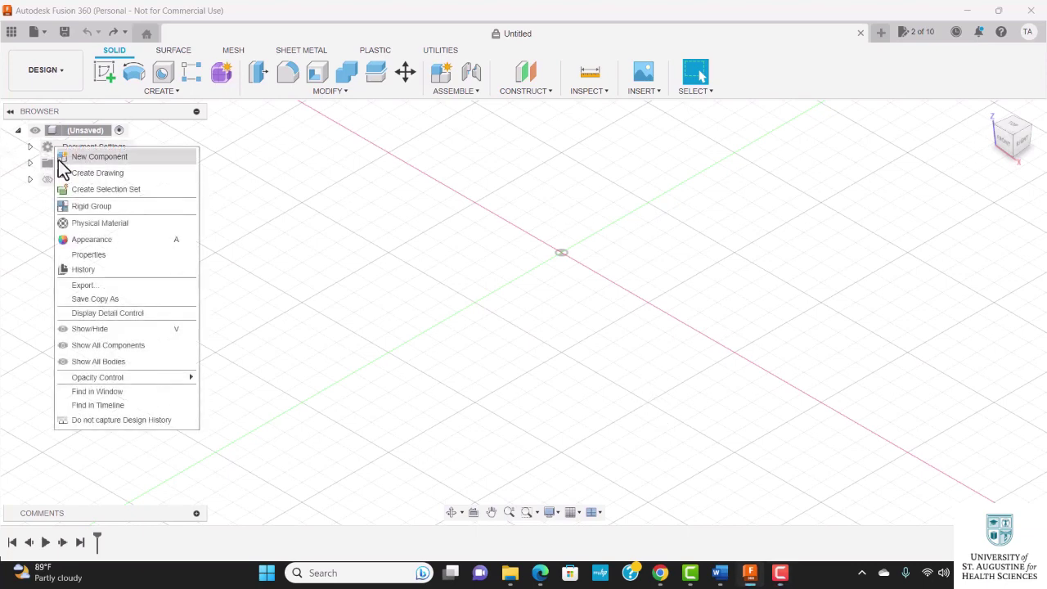
pyautogui.click(104, 420)
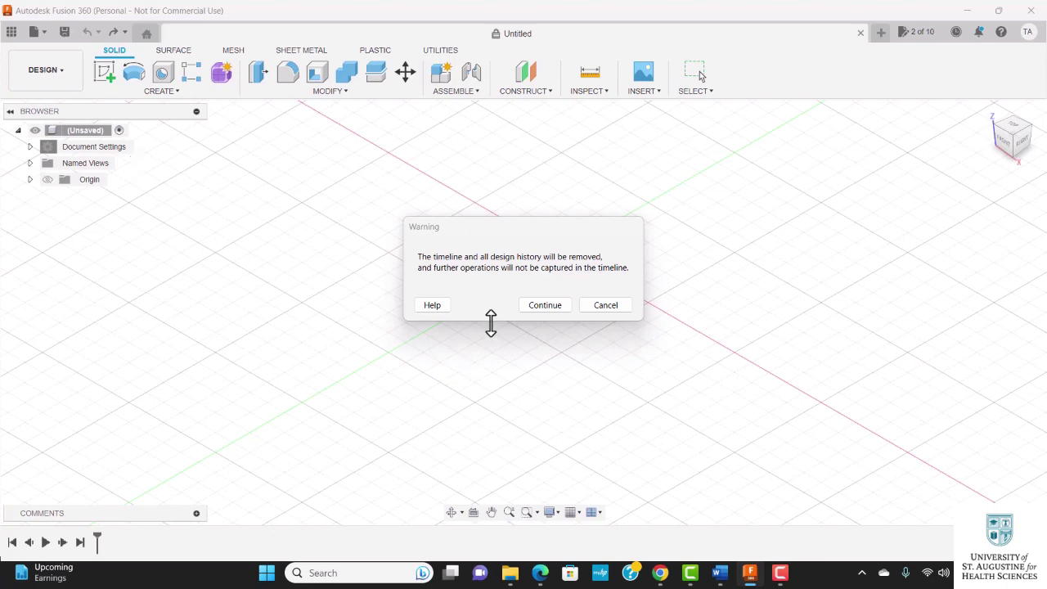
pyautogui.click(551, 311)
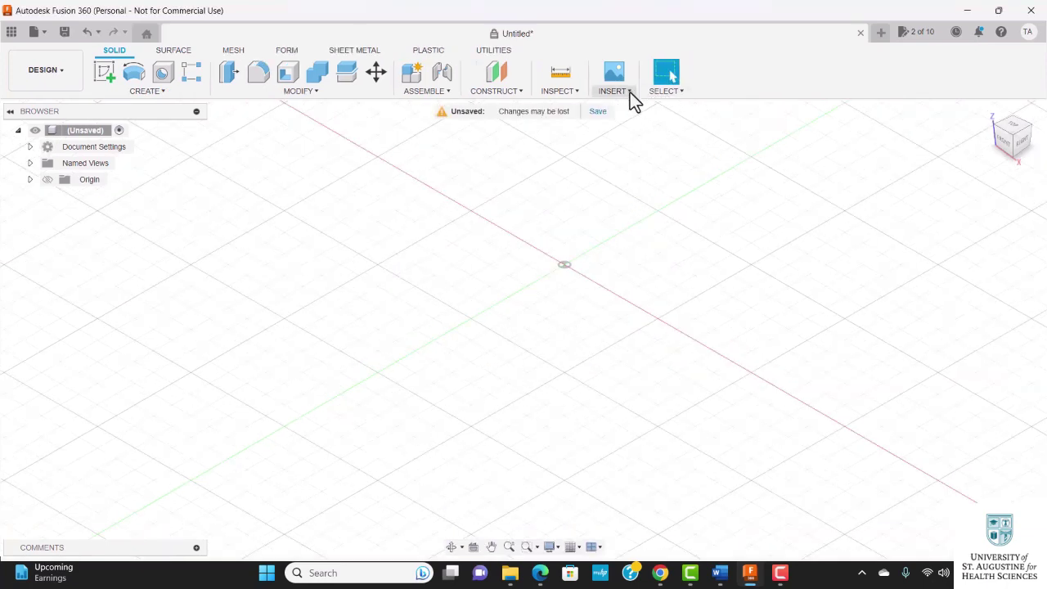
# Insert AnyConv.com__bottle_opener_mk3 (3).stl from the computer's Downloads folder as a mesh, with millimeter as the unit type.
pyautogui.click(630, 92)
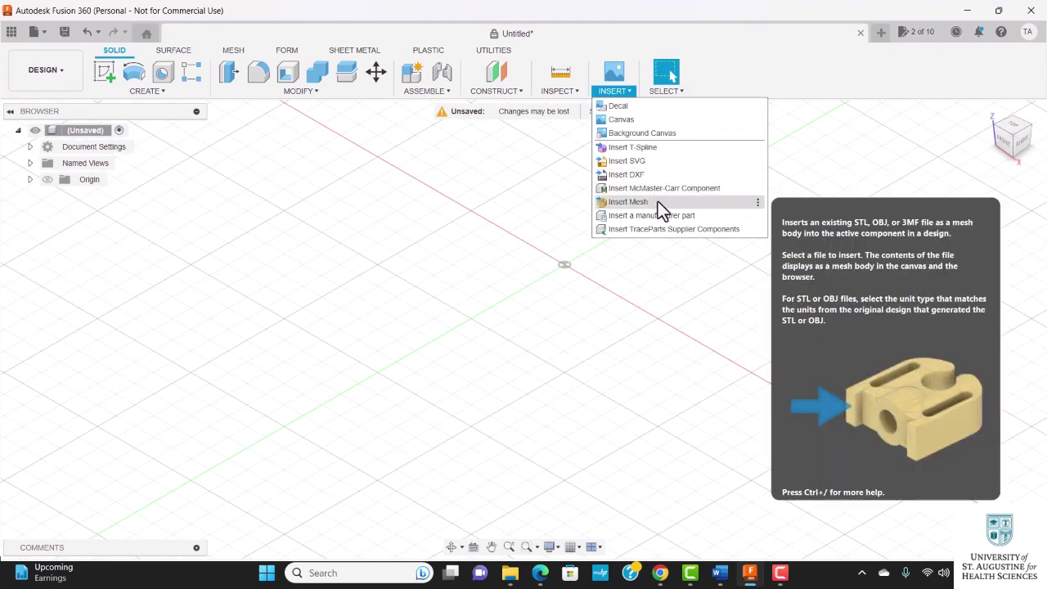
pyautogui.click(658, 202)
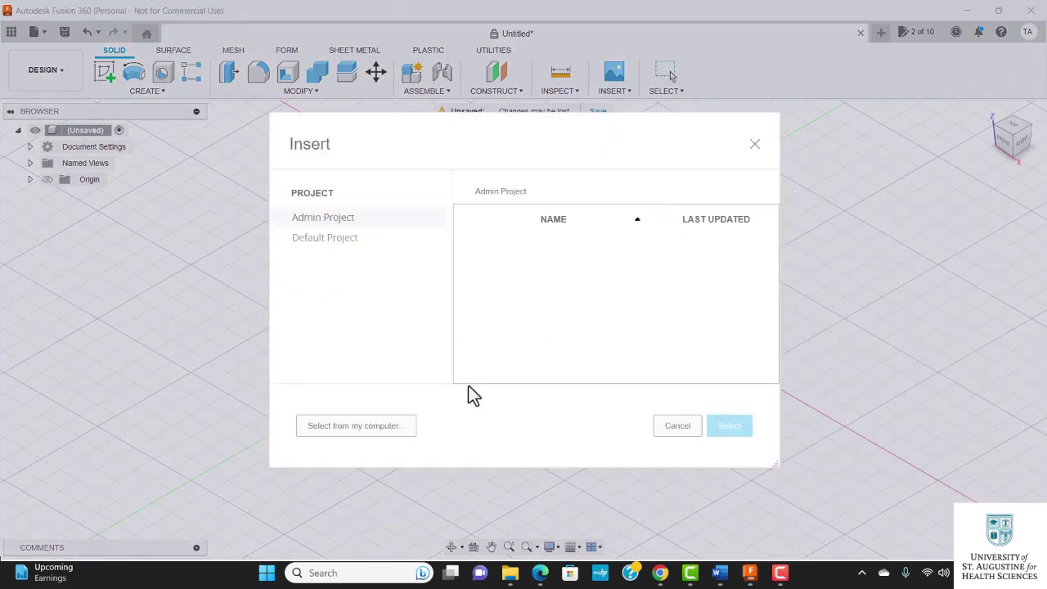
pyautogui.click(377, 434)
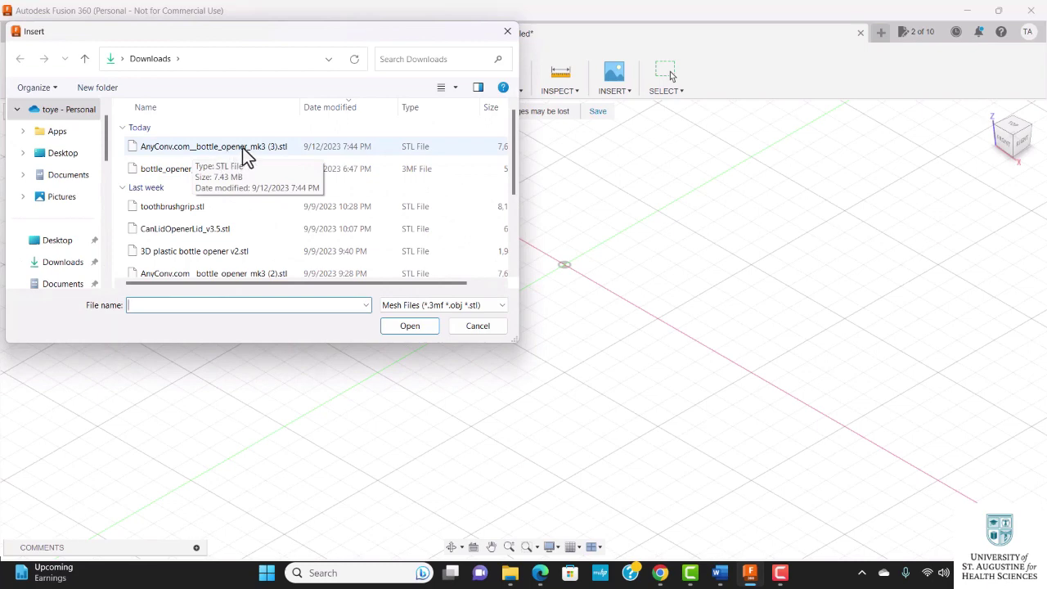
pyautogui.click(245, 155)
pyautogui.click(410, 326)
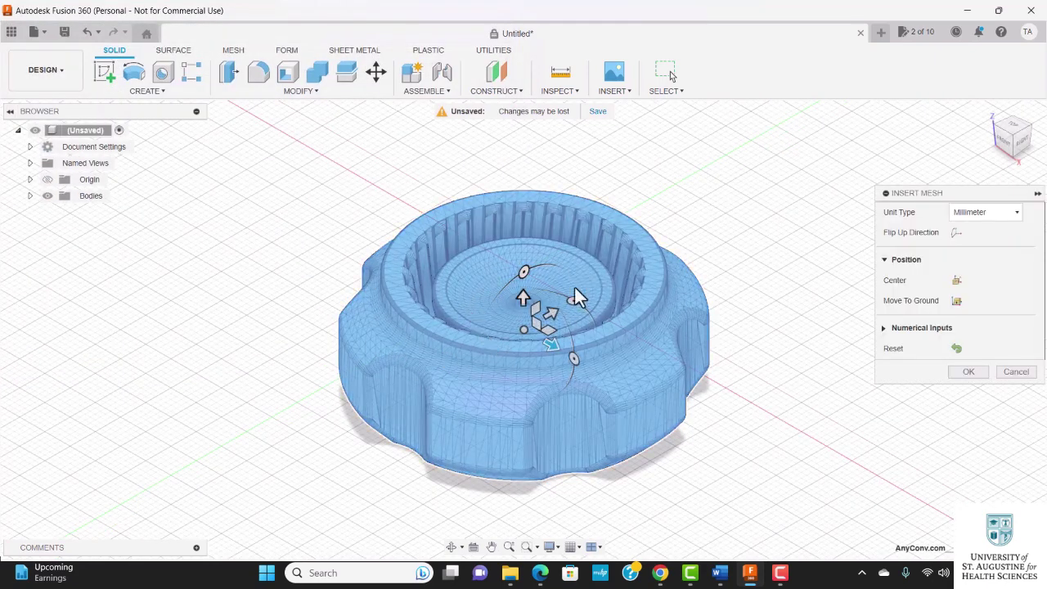
pyautogui.press('Return')
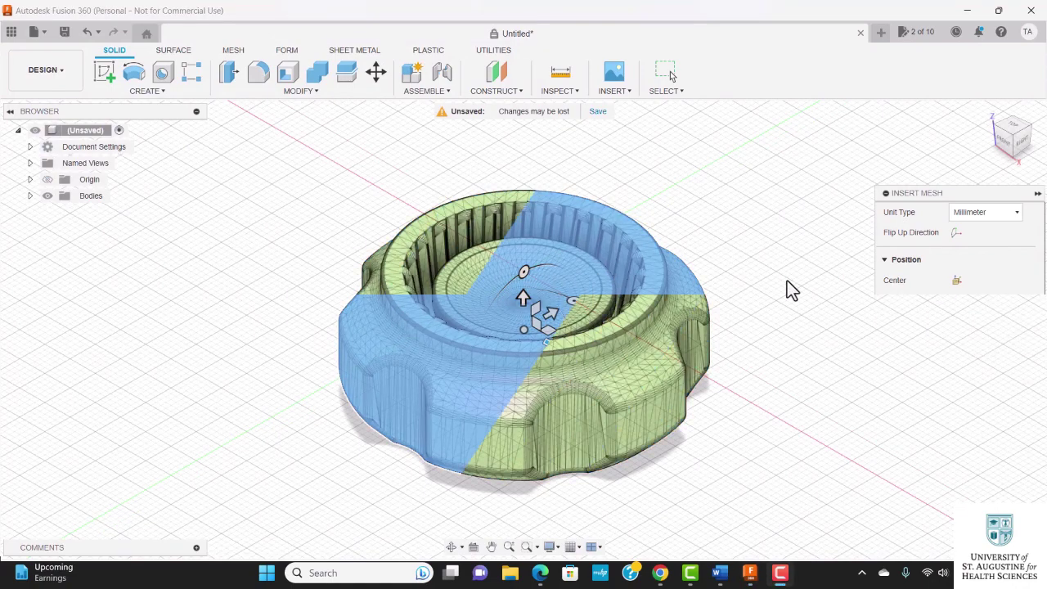
# Export the design to the Downloads folder as a Fusion 360 archive file (.f3d) named PBO.
pyautogui.click(318, 90)
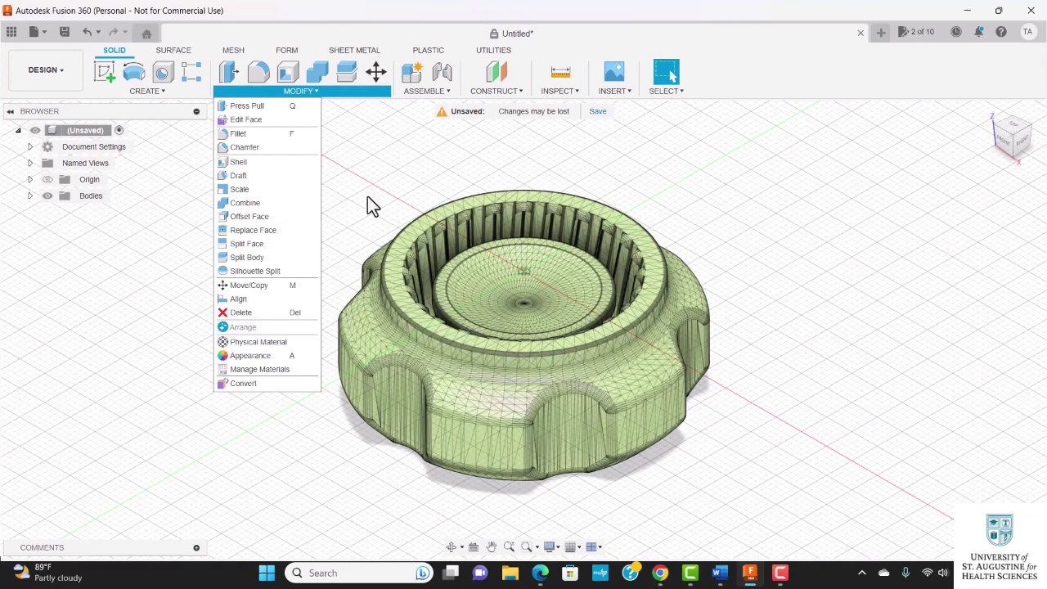
pyautogui.click(48, 32)
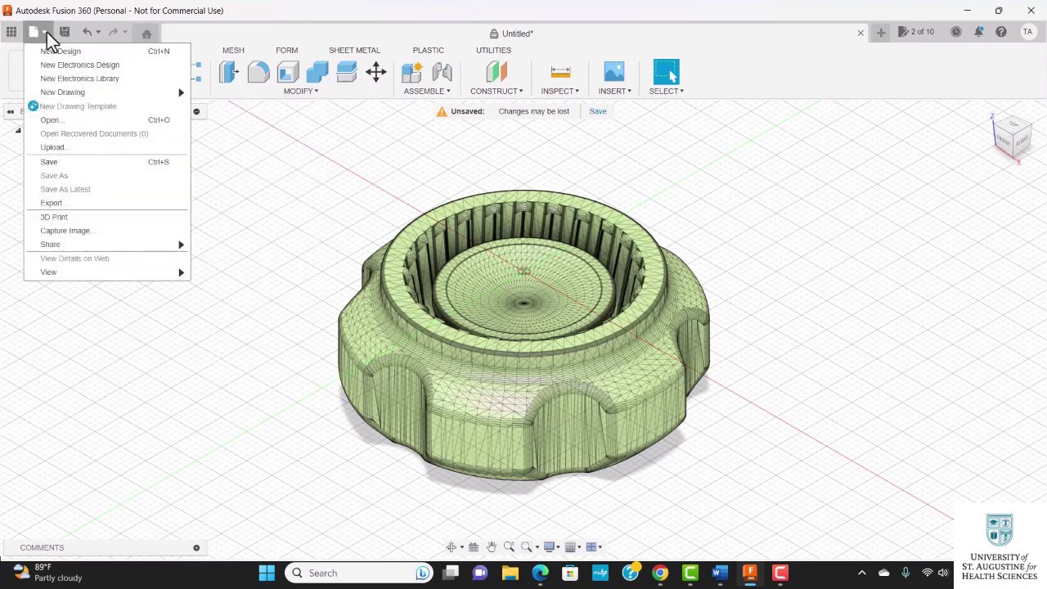
pyautogui.click(55, 203)
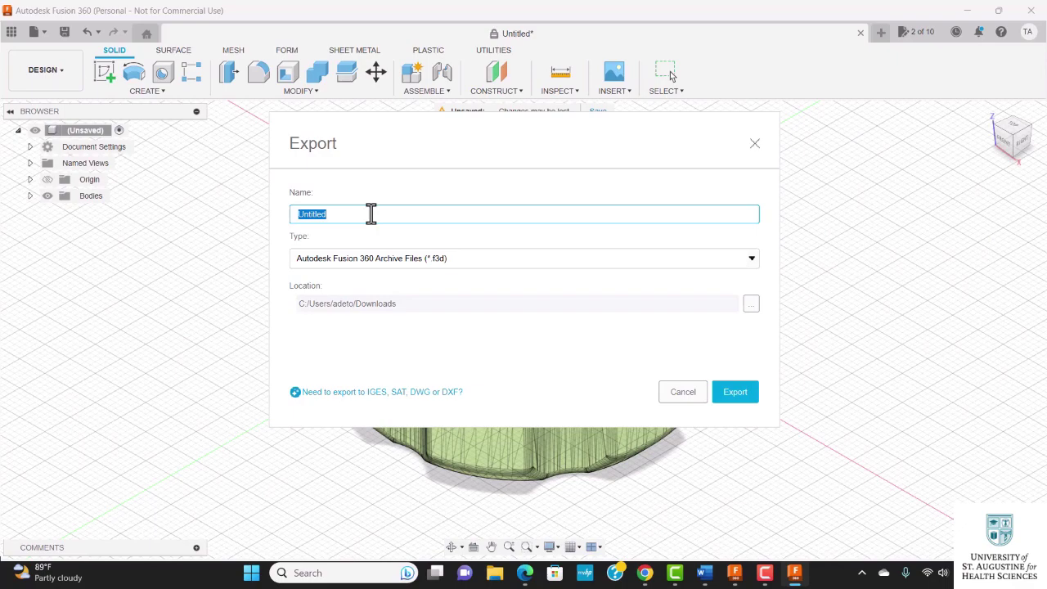
pyautogui.write('PRO')
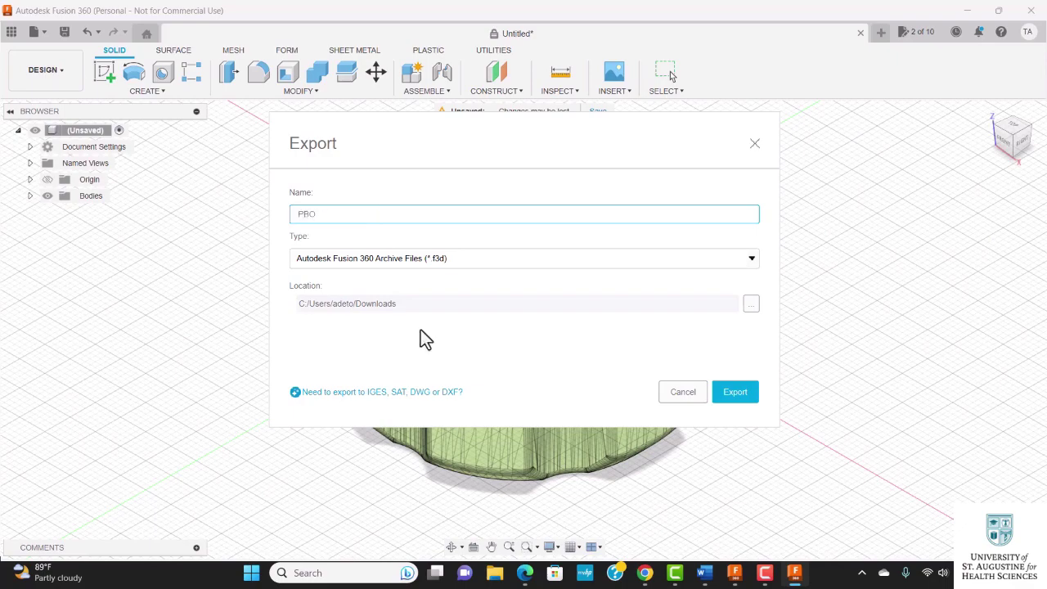
pyautogui.click(744, 393)
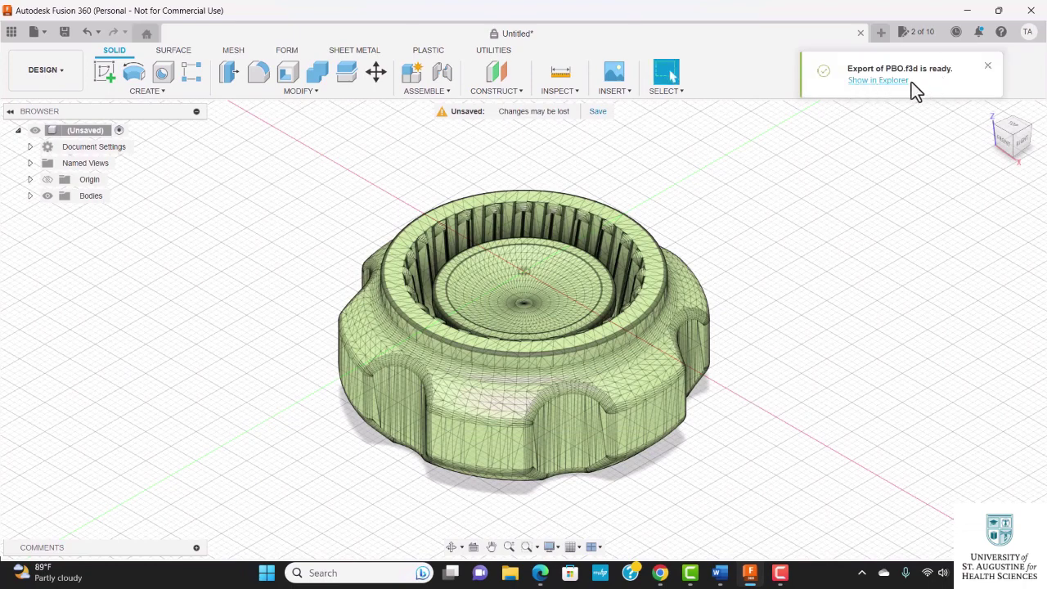
# Switch to File Explorer and copy the PBO Fusion 360 archive file from the Downloads folder.
pyautogui.click(511, 575)
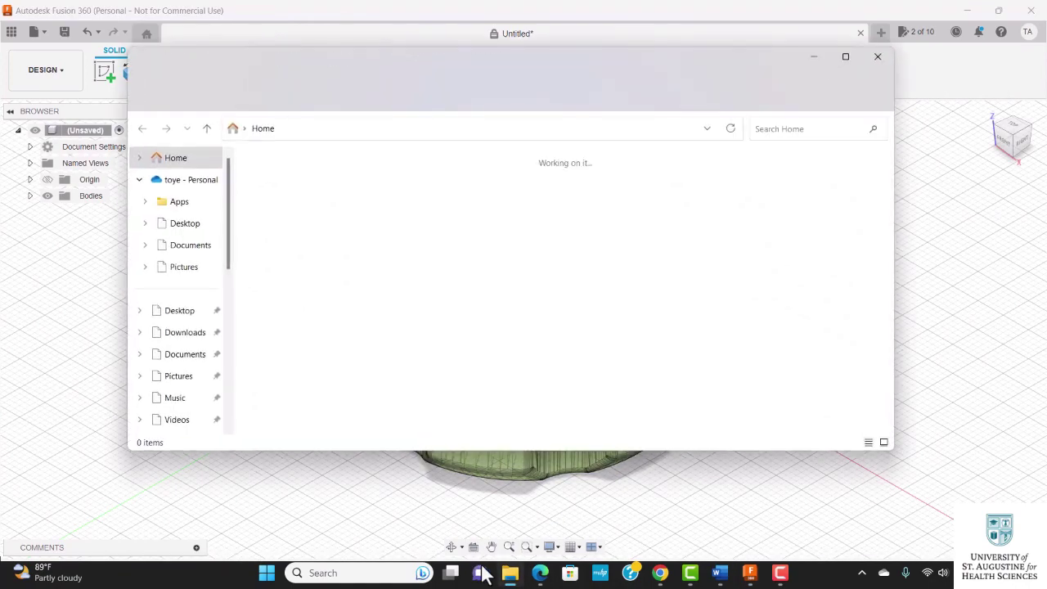
pyautogui.click(195, 342)
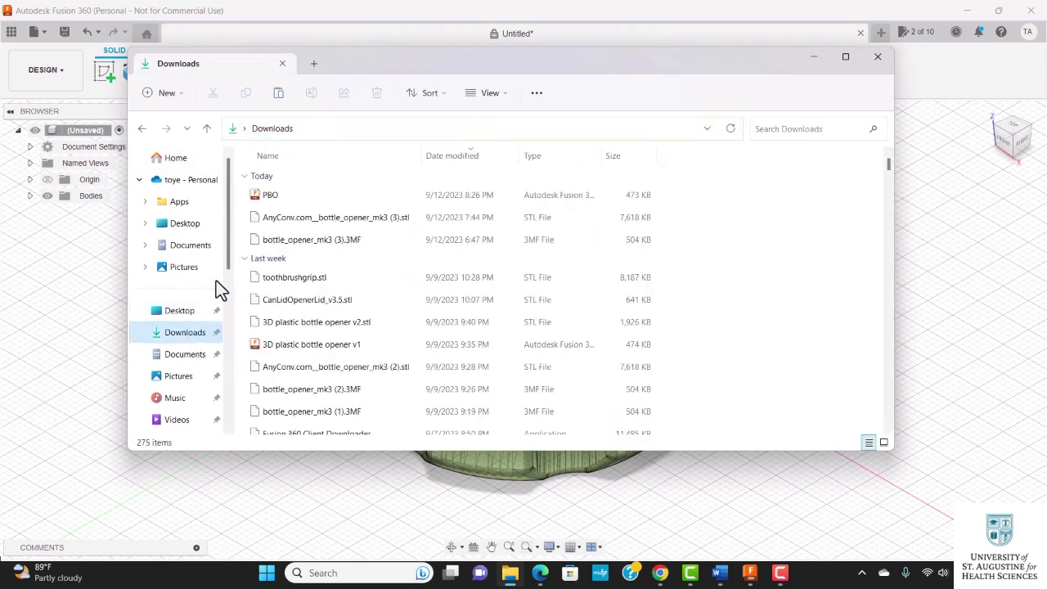
pyautogui.click(281, 196)
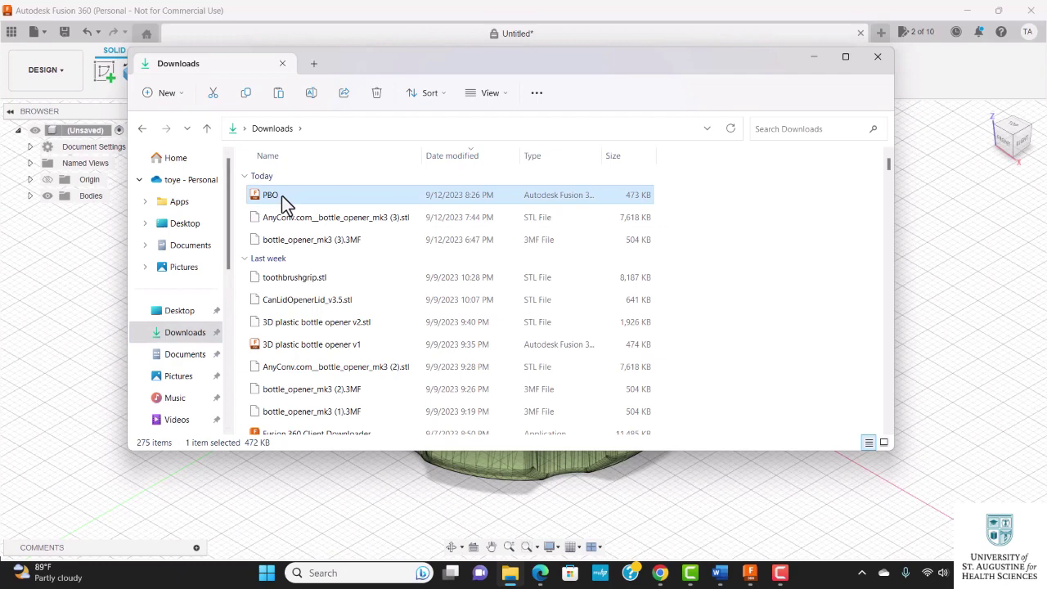
pyautogui.rightClick(282, 198)
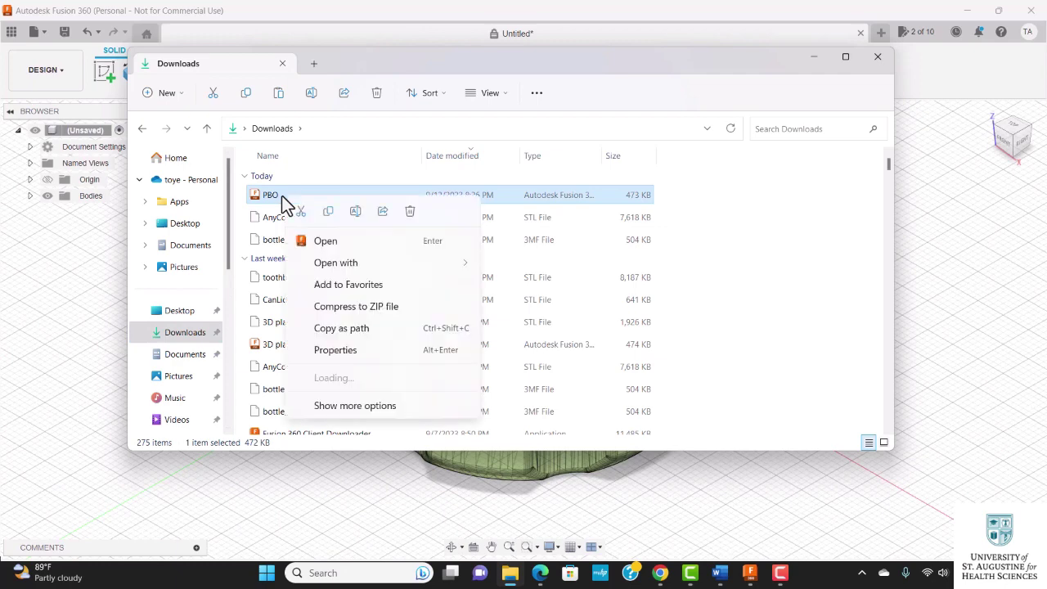
pyautogui.click(332, 213)
# Paste the copied PBO file into the Download folder on the SDXC (D:) drive.
pyautogui.scroll(-5, 184, 364)
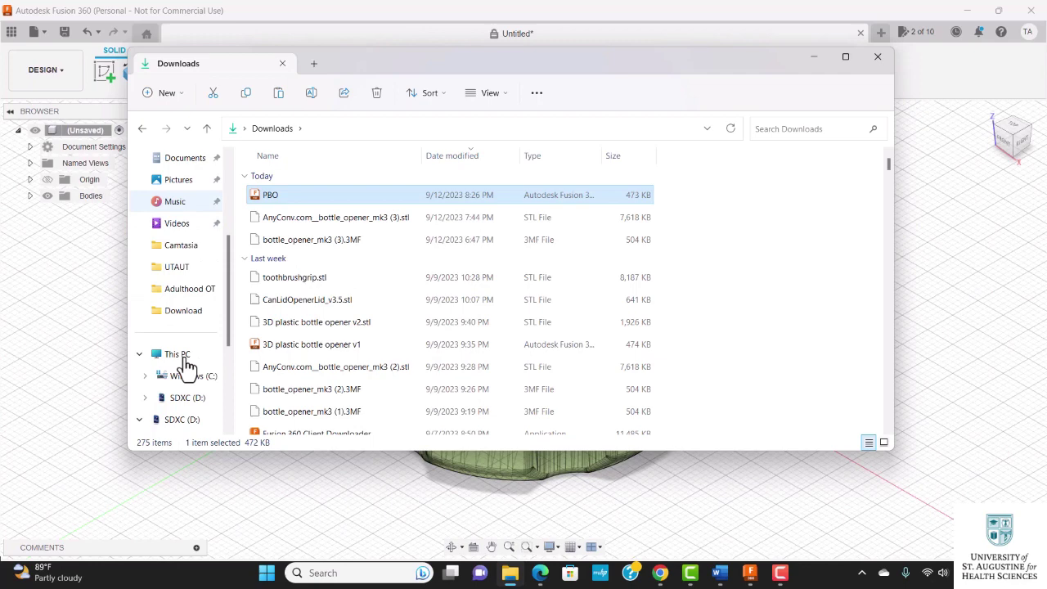
pyautogui.click(182, 335)
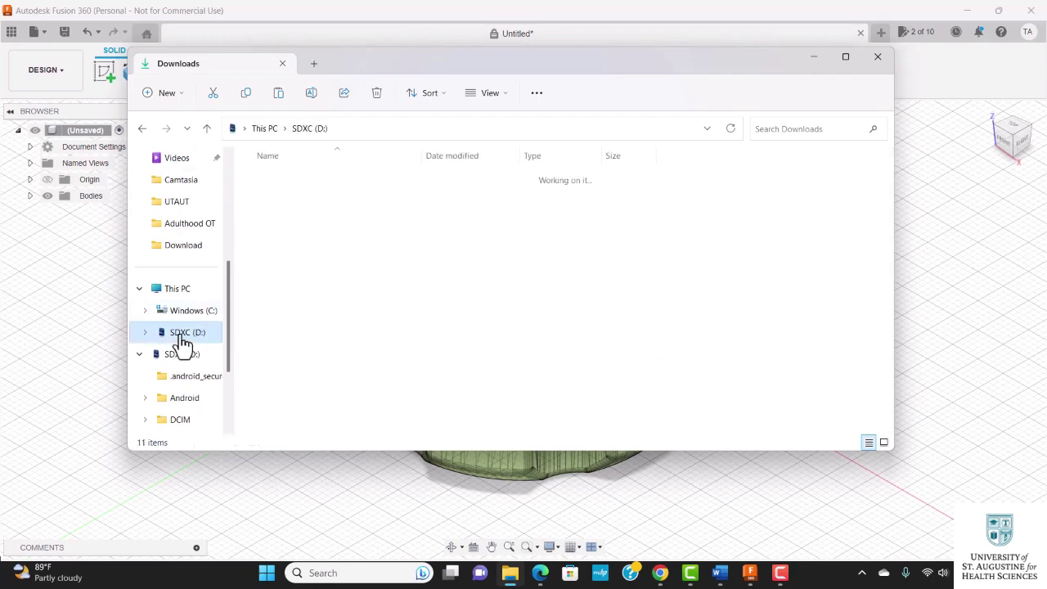
pyautogui.click(295, 250)
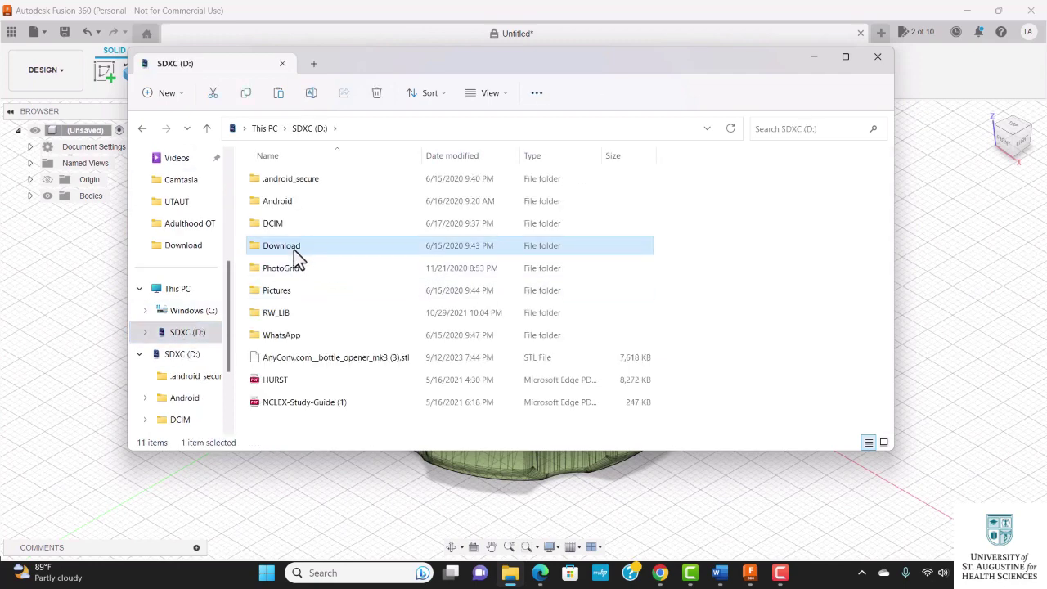
pyautogui.rightClick(300, 250)
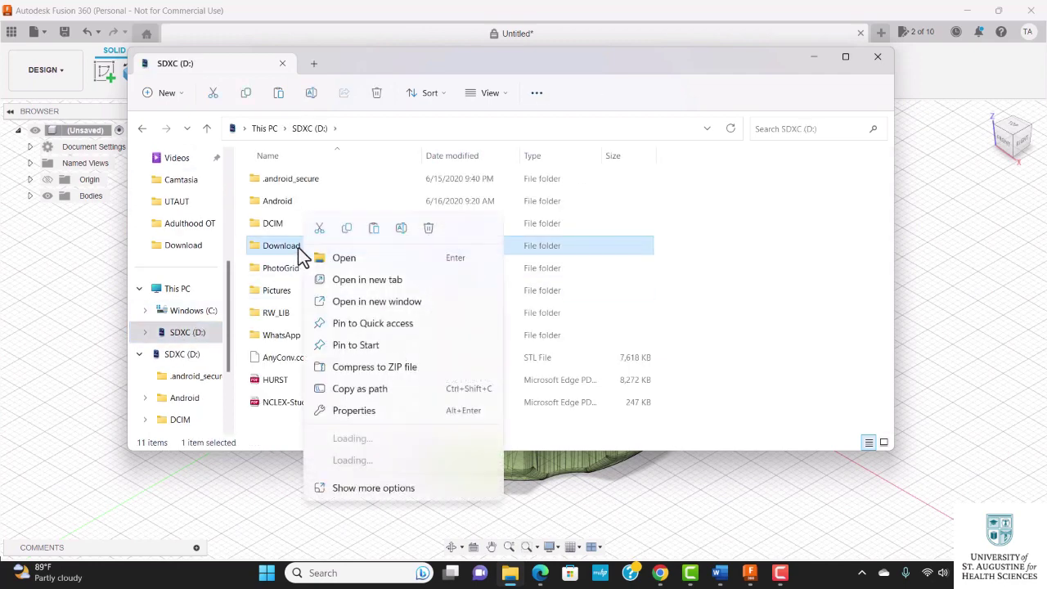
pyautogui.click(373, 230)
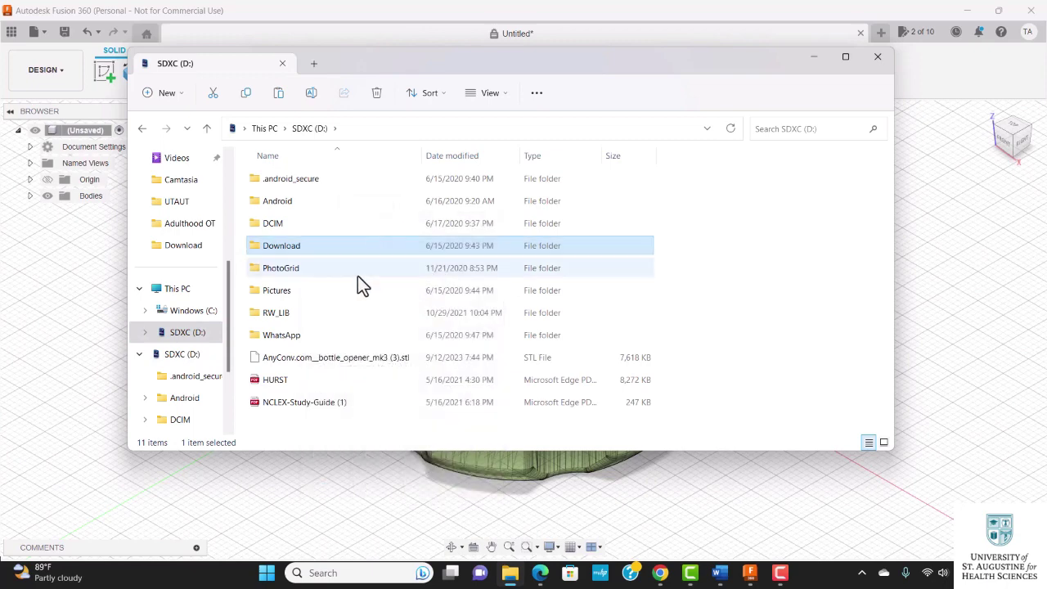